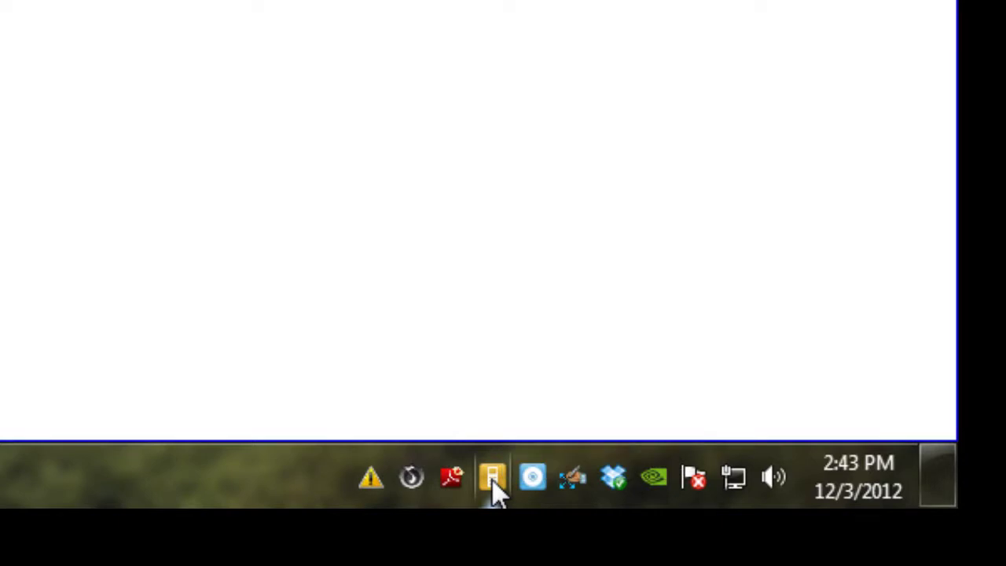
- Open the gradebook information form, set the classroom name to FolkTest and save the form
left_click(492, 478)
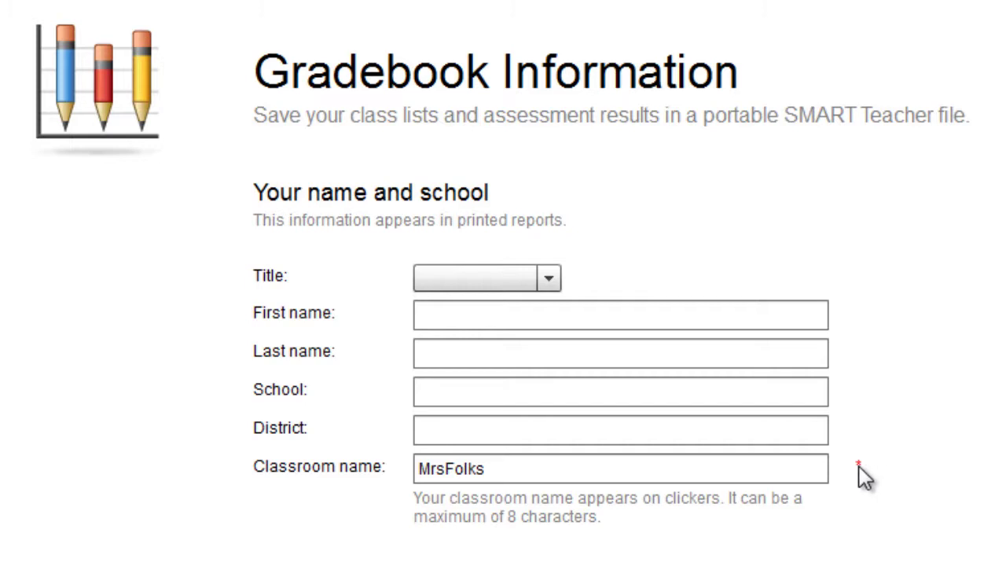
left_click(479, 469)
double_click(480, 469)
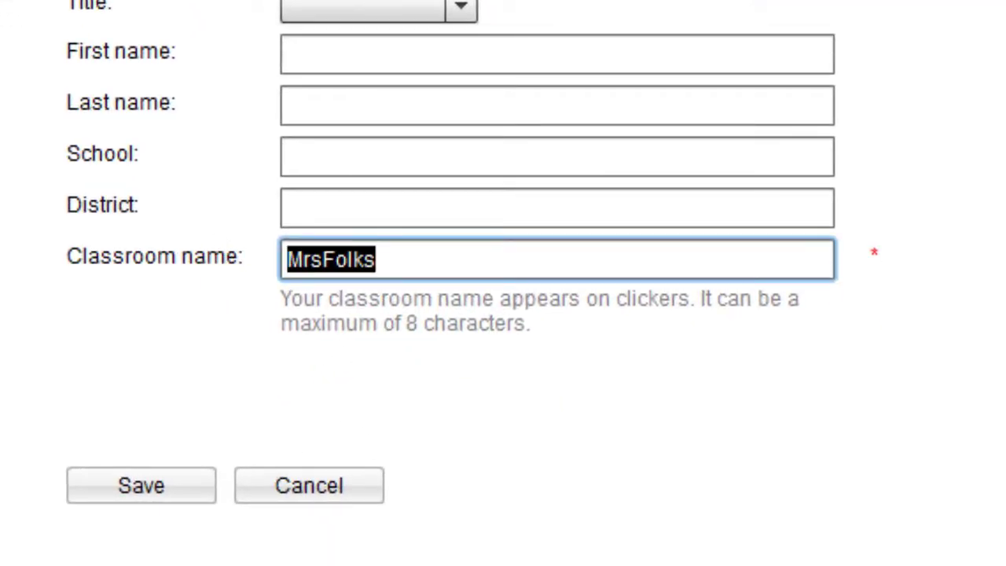
type("Folks Te")
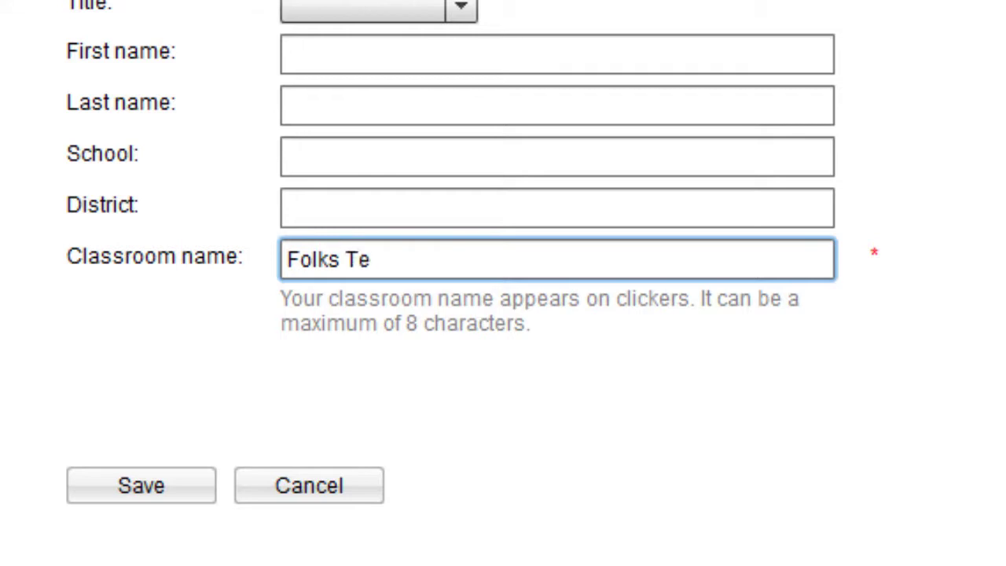
double_click(344, 259)
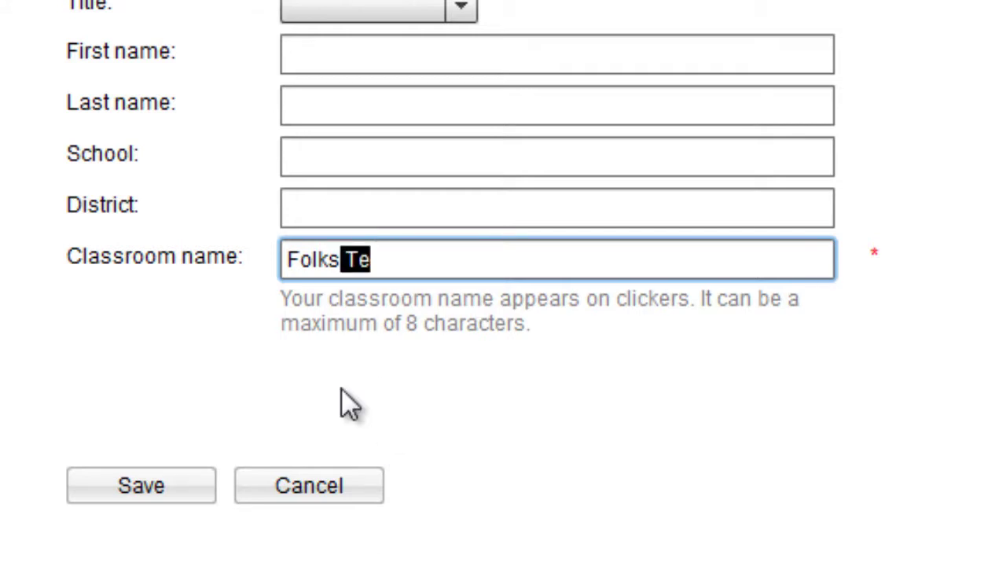
key("BackSpace")
key("BackSpace")
key("BackSpace")
key("BackSpace")
key("BackSpace")
key("BackSpace")
key("BackSpace")
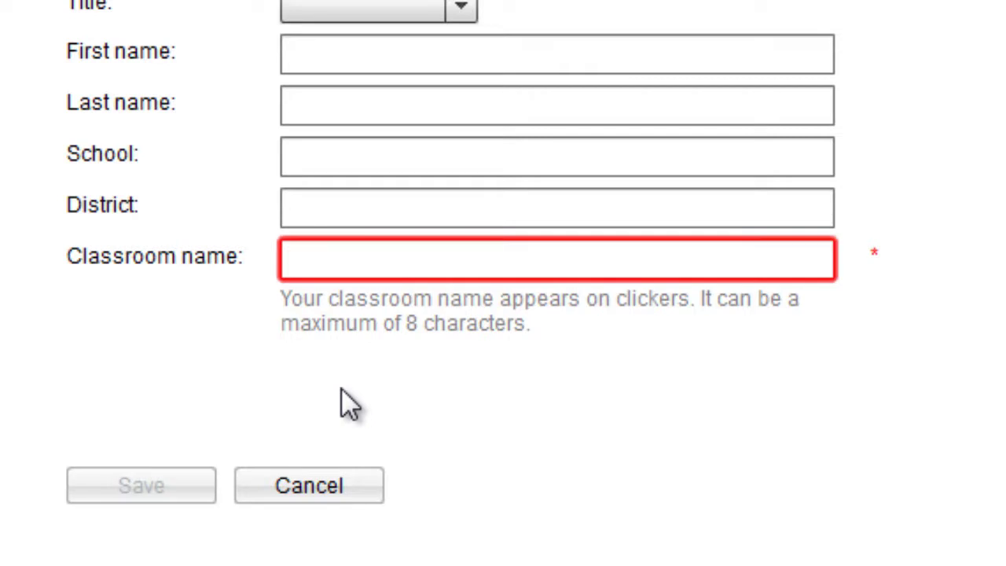
type("Folks")
key("BackSpace")
key("BackSpace")
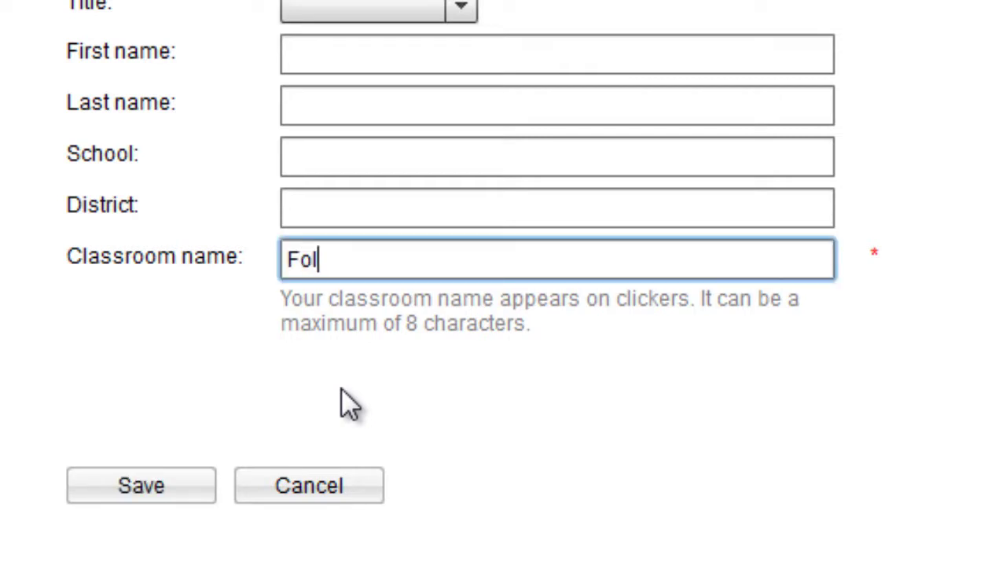
type("kTest")
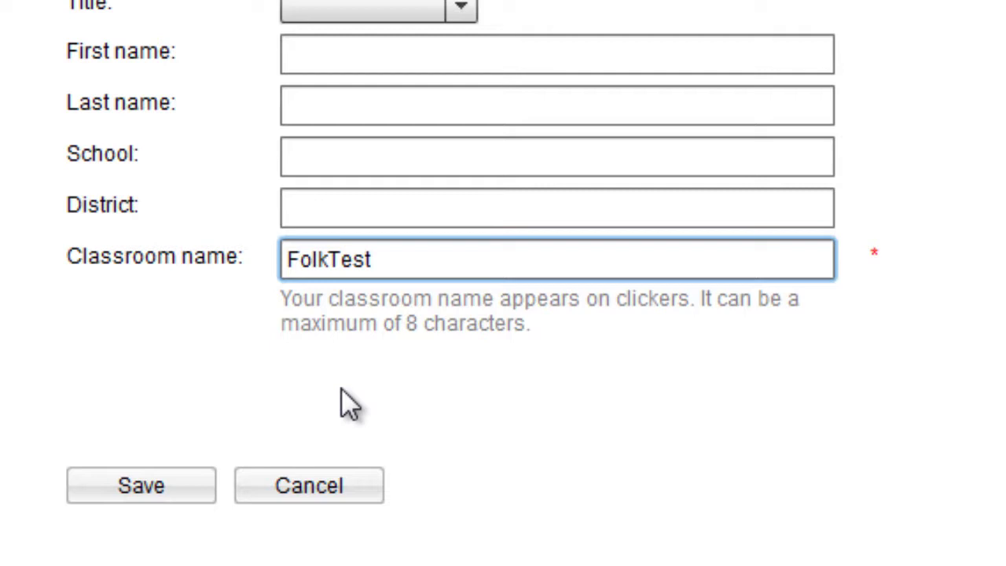
left_click(180, 486)
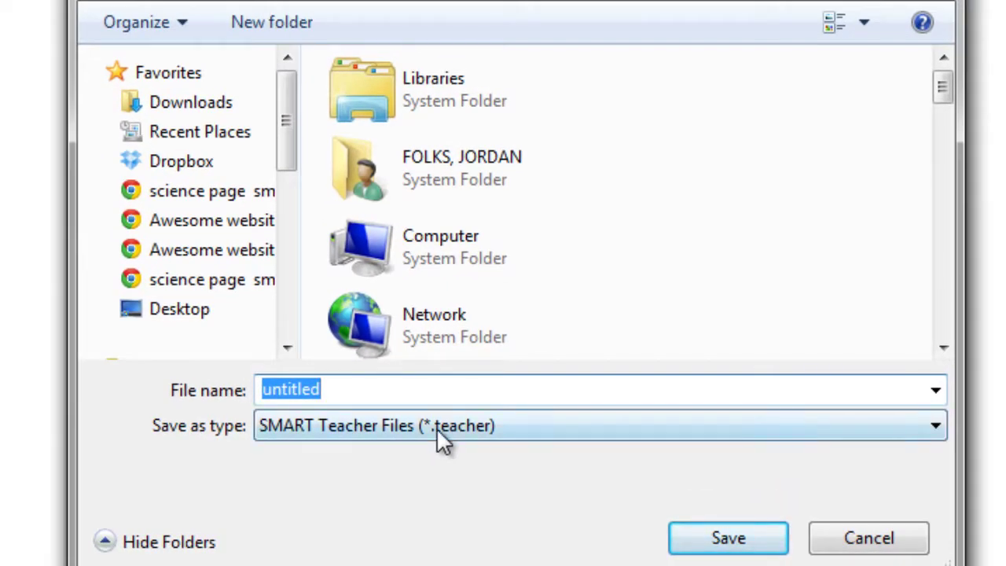
- Browse for a save location to the SMART Technologies folder inside Program Files (x86) on the C: drive
double_click(453, 240)
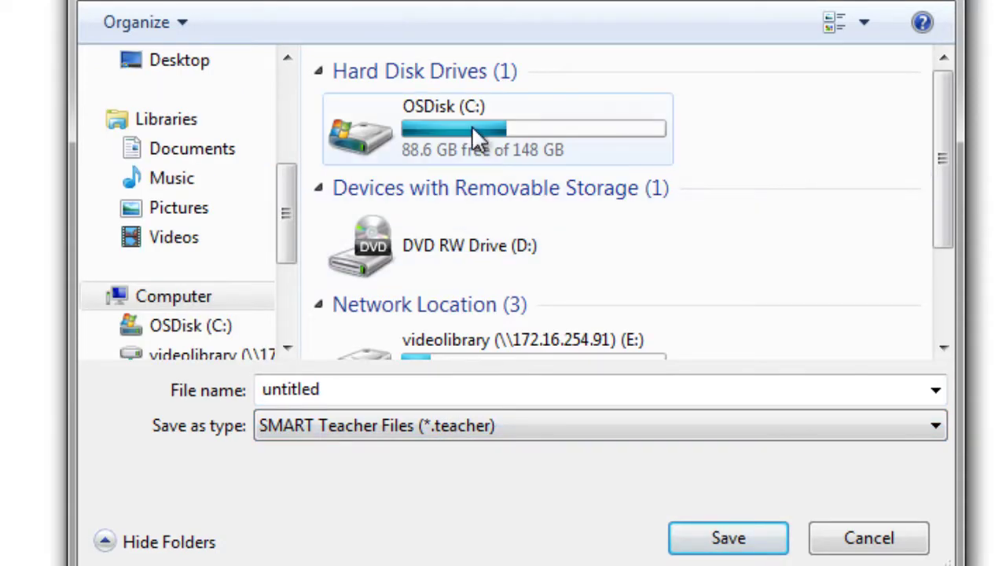
left_click(472, 126)
double_click(471, 126)
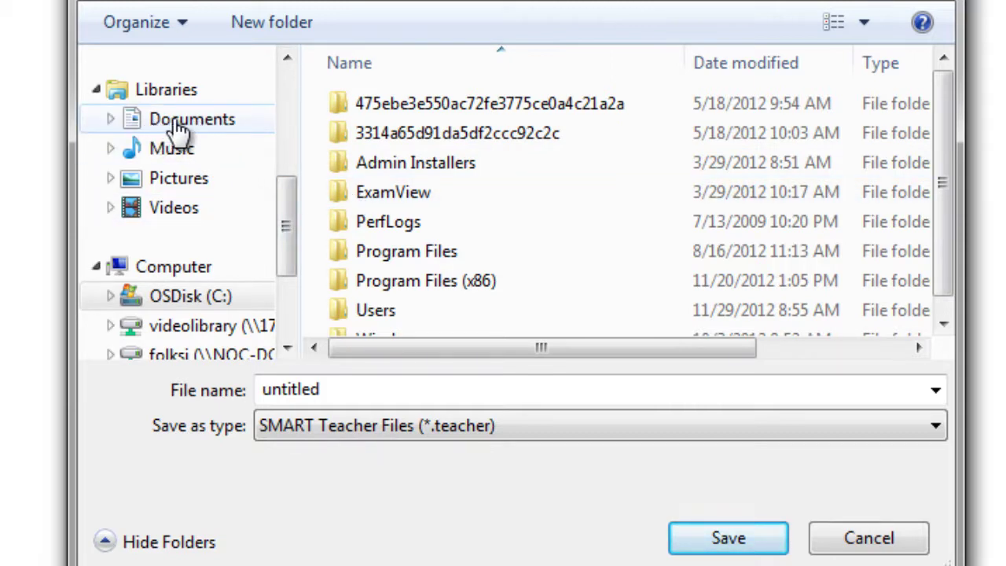
scroll(941, 178, "down", 1)
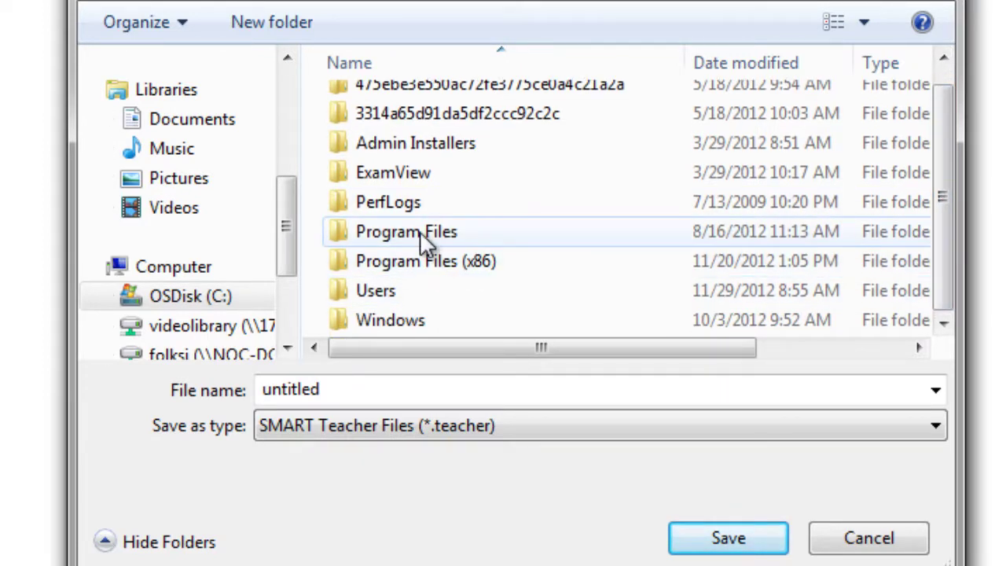
double_click(424, 266)
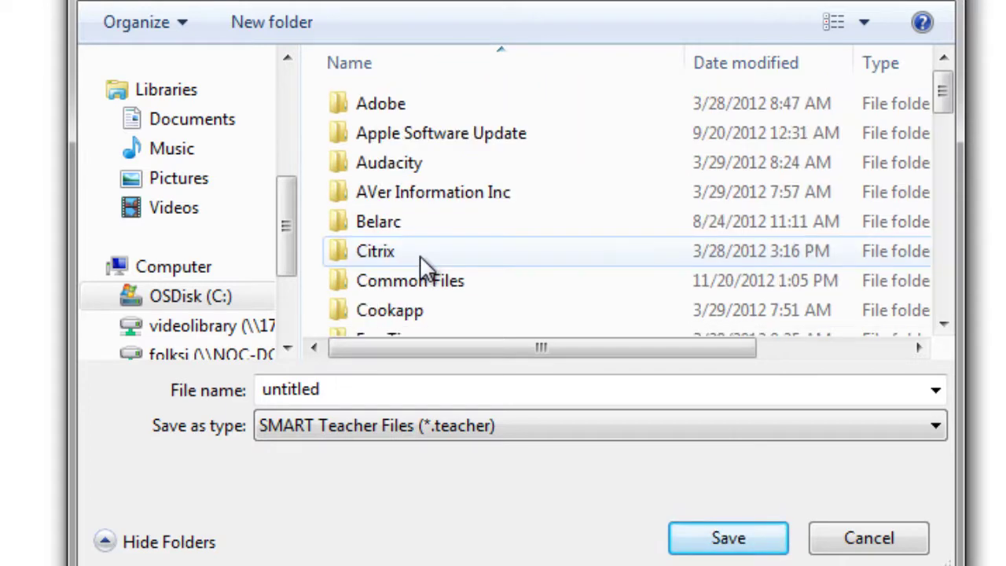
left_click_drag(942, 93, 942, 250)
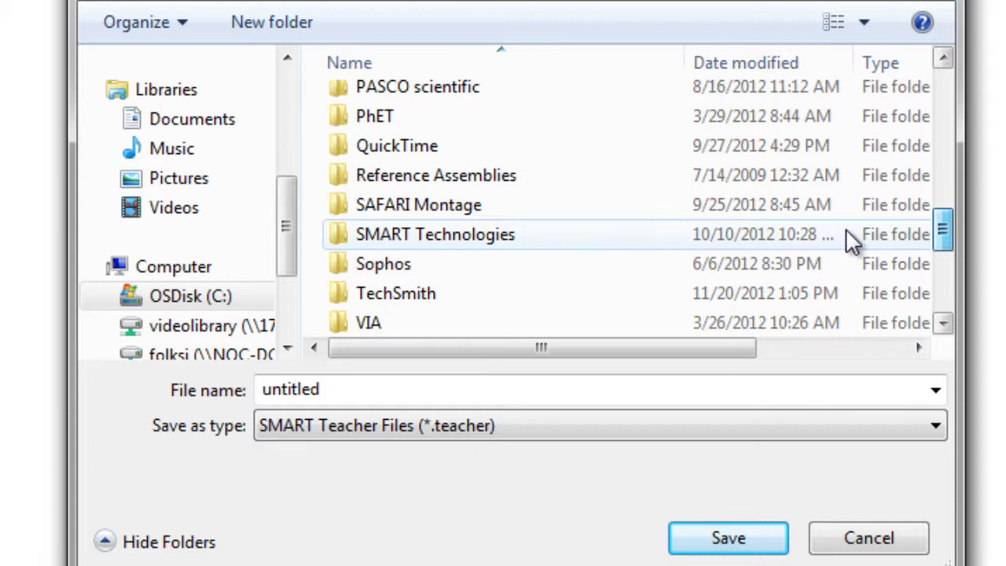
double_click(413, 239)
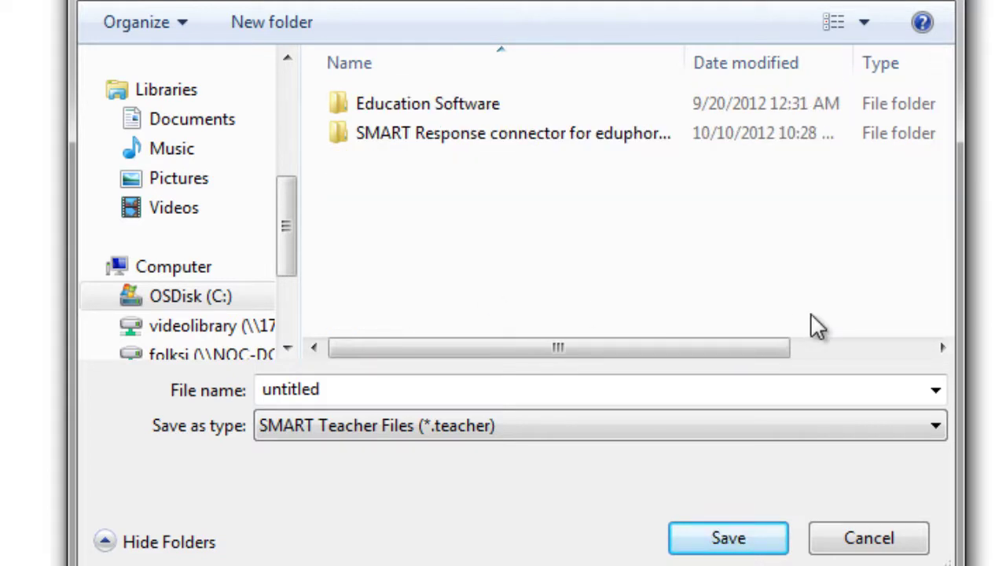
- Choose the Documents library as the save location and name the teacher file FolksDemoTeacherFile
left_click(199, 128)
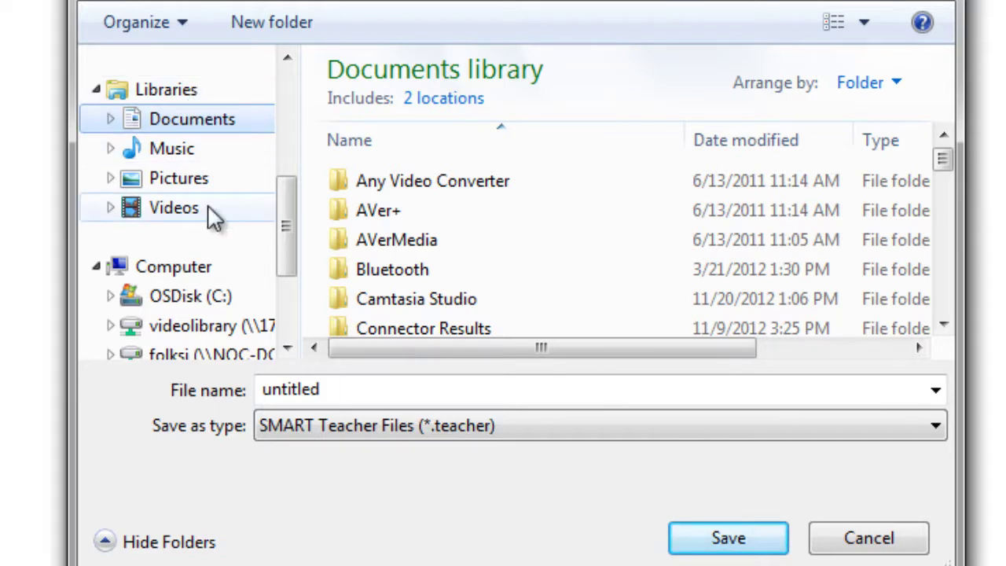
scroll(288, 237, "down", 1)
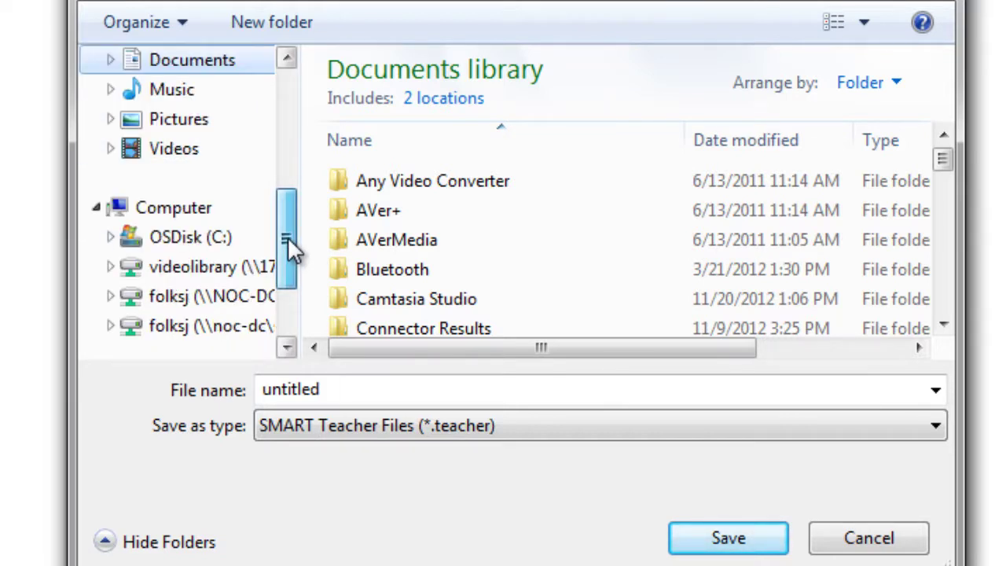
scroll(287, 237, "up", 1)
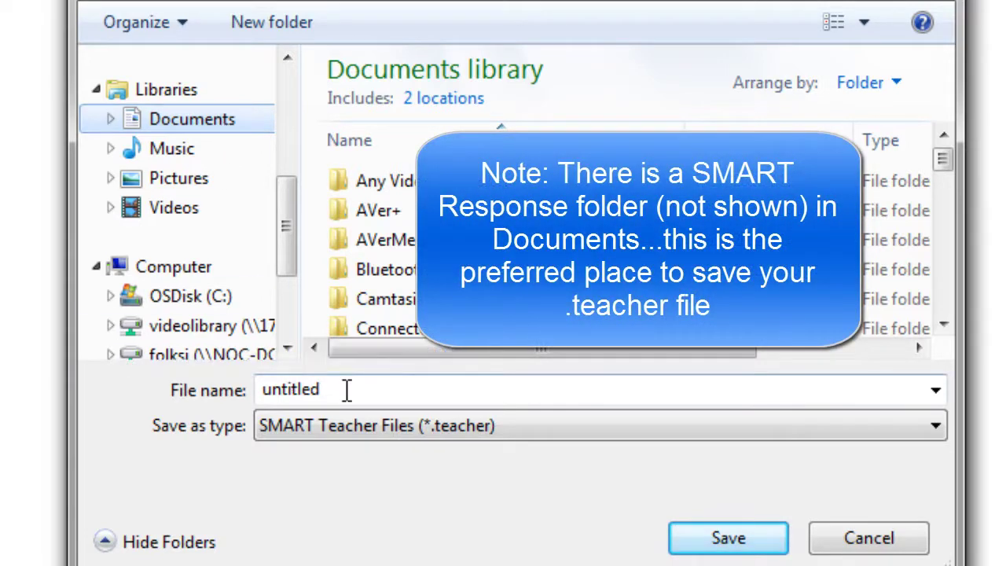
left_click_drag(348, 388, 258, 391)
type("F")
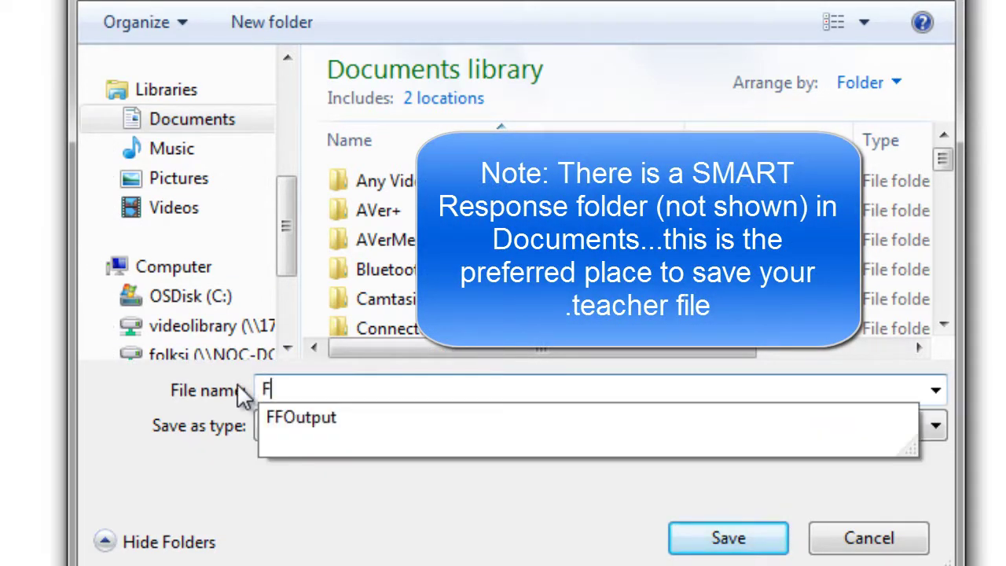
type("olksD")
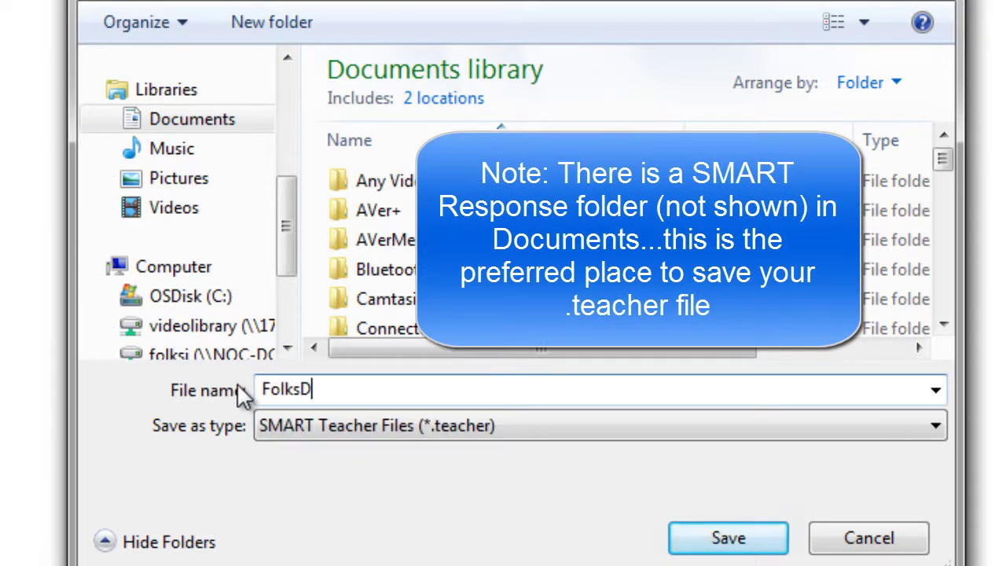
type("emoTeacher")
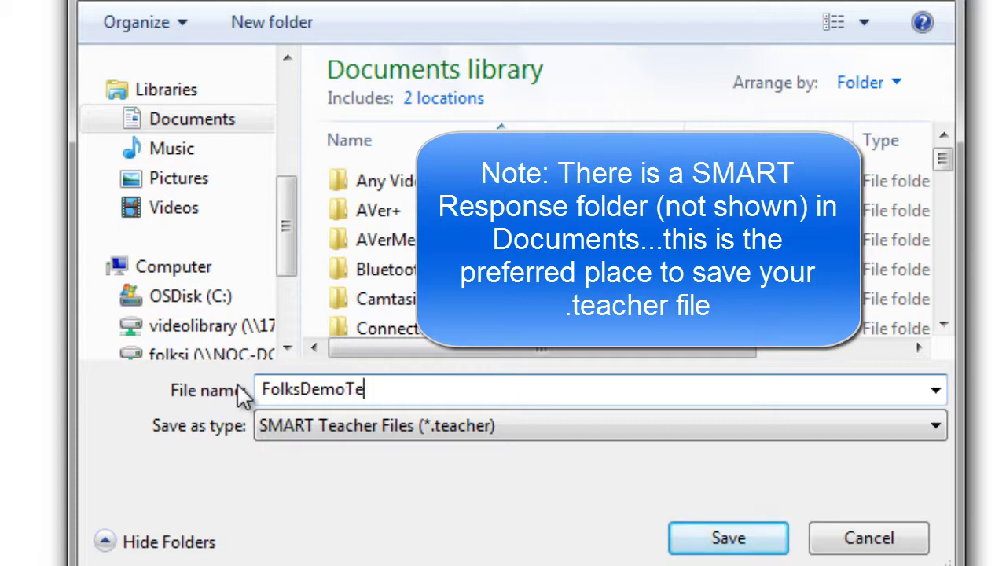
type("File")
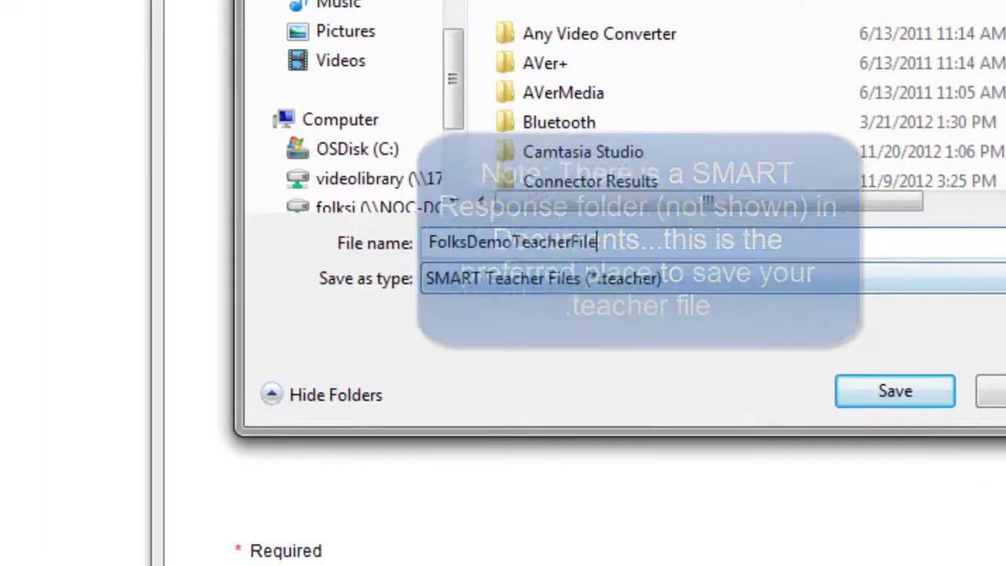
- Search the computer for existing .teacher files, and return to the save dialog
left_click(44, 524)
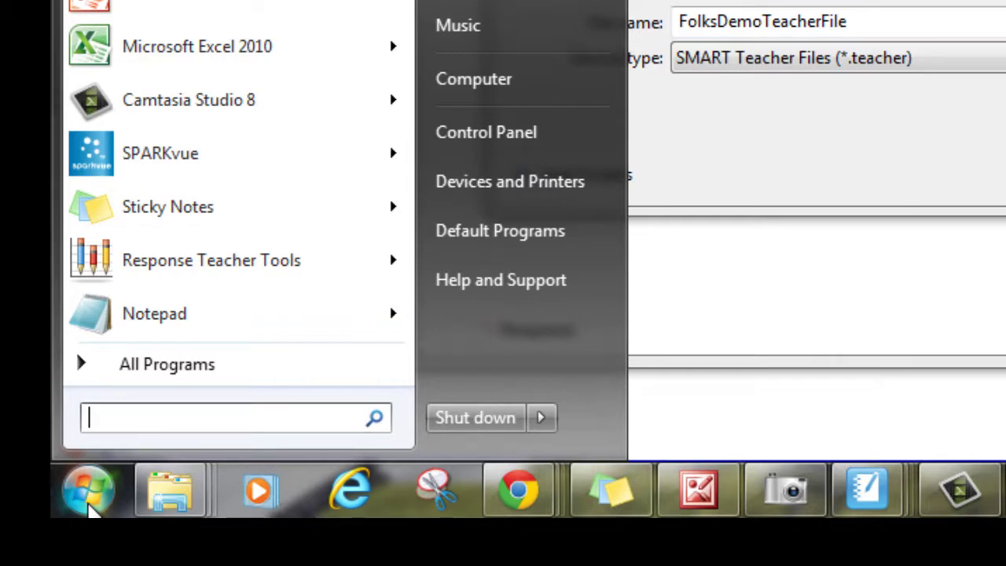
type(".teacher")
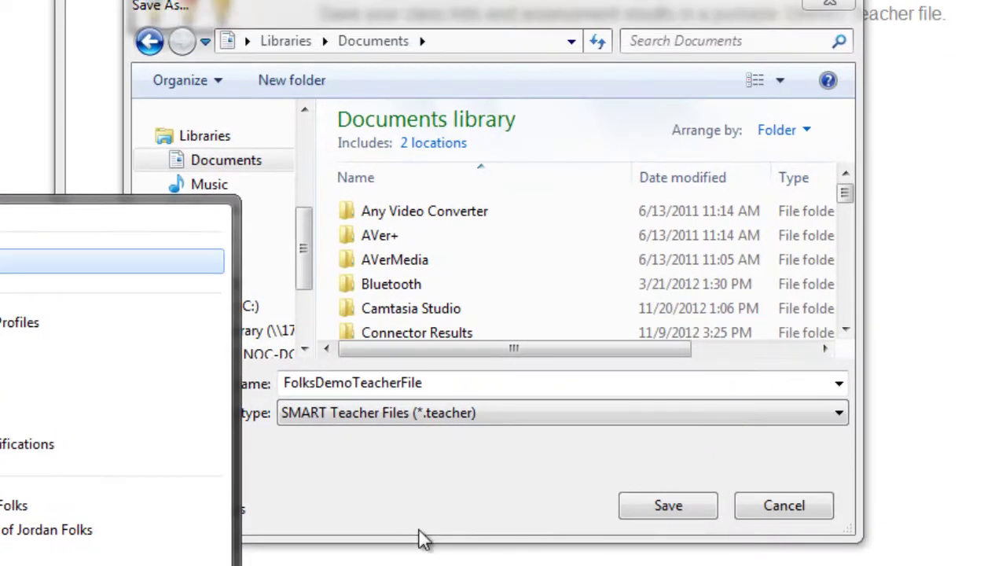
left_click(615, 286)
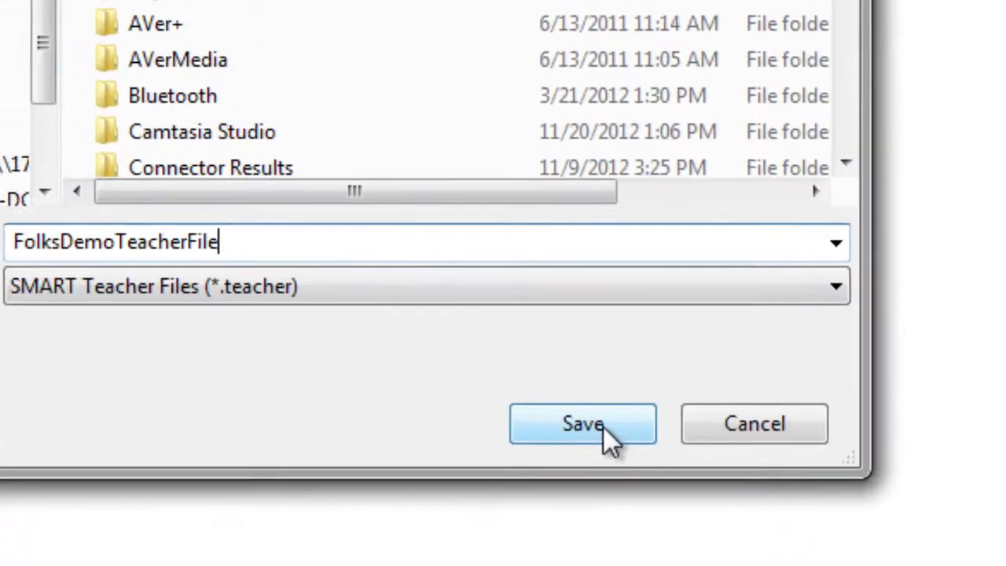
- Save the new SMART Teacher file
left_click(690, 515)
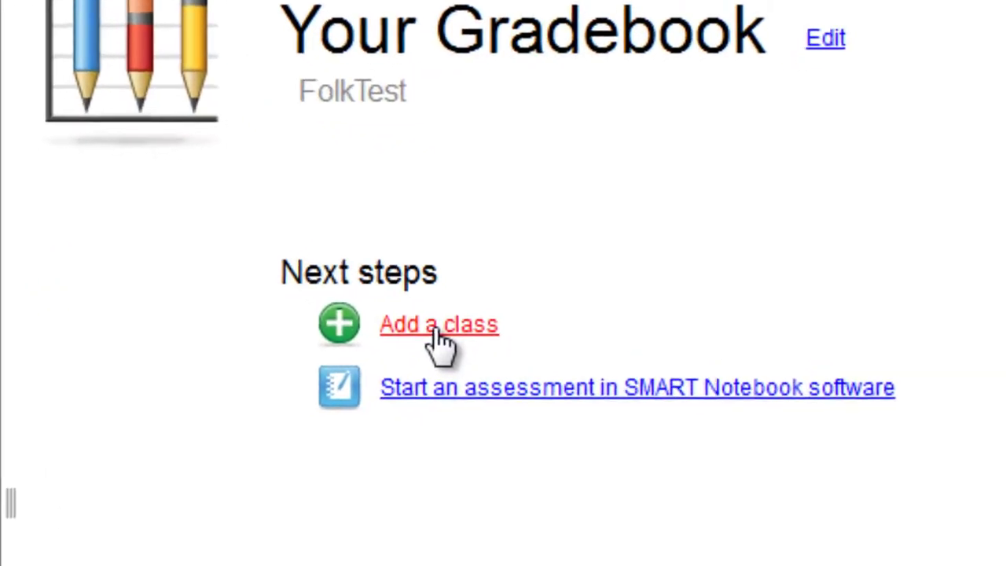
- Add a class named Demo to the gradebook with period 1 and a passing grade of 70%
left_click(440, 340)
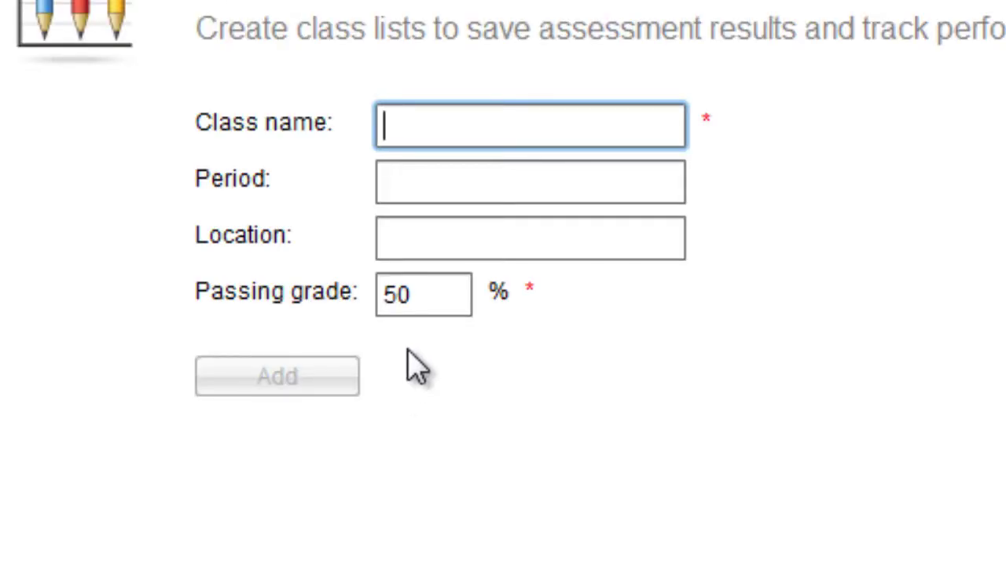
type("Demo")
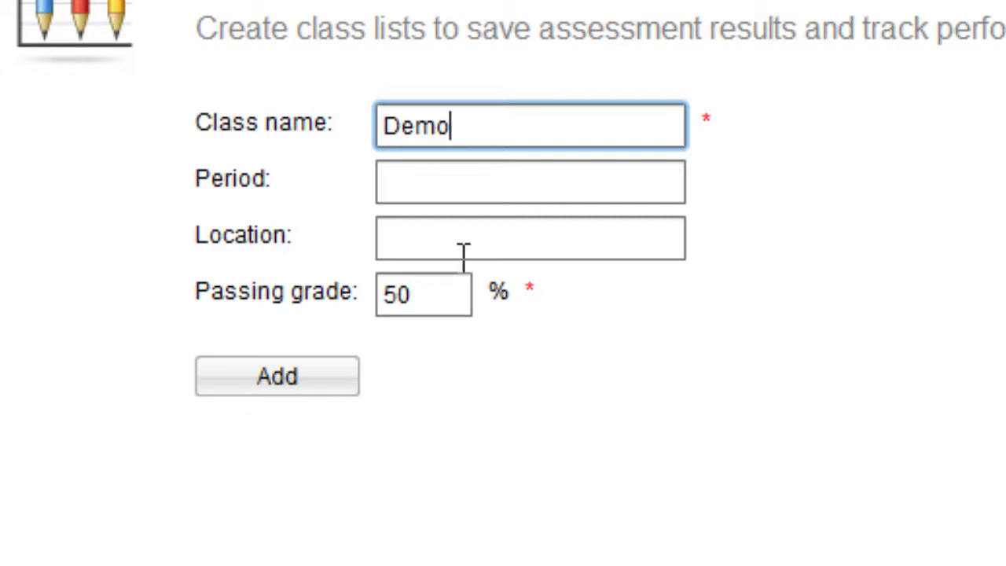
left_click(438, 175)
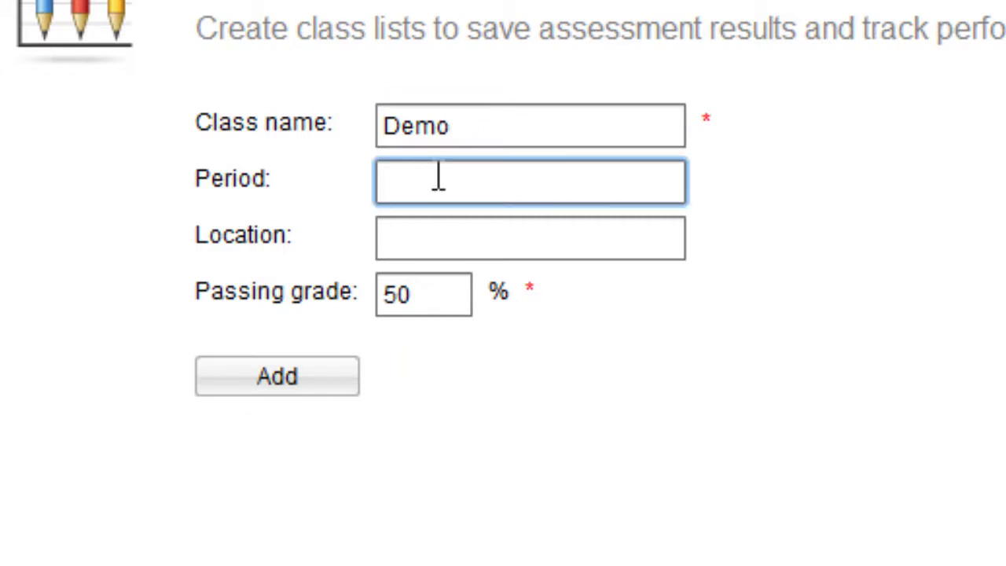
type("1")
left_click(418, 293)
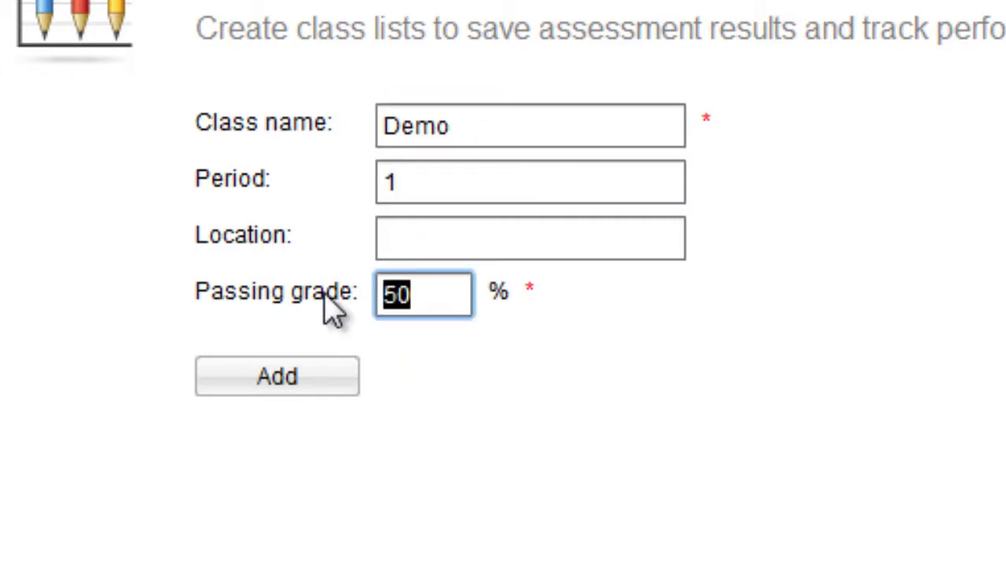
type("70")
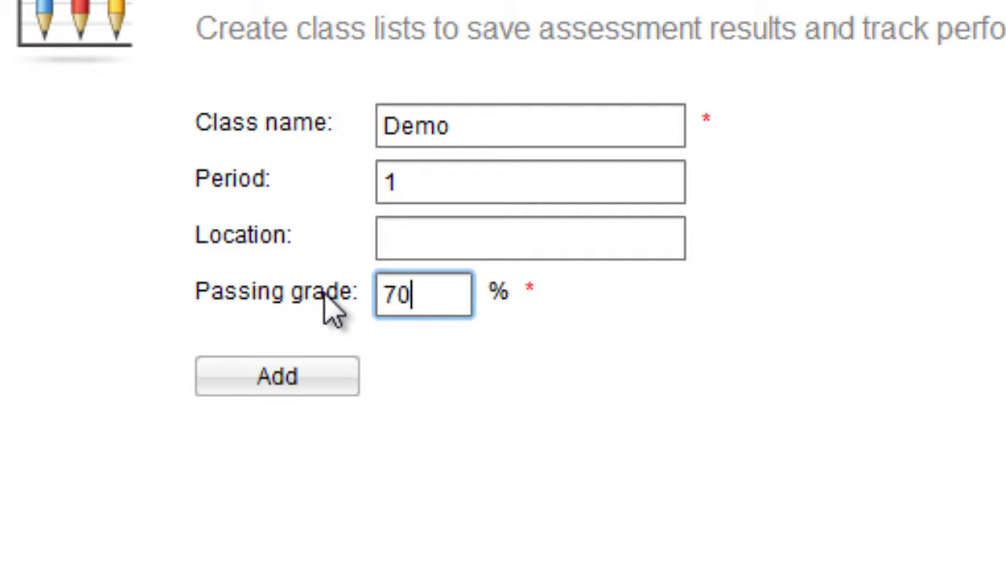
left_click(315, 383)
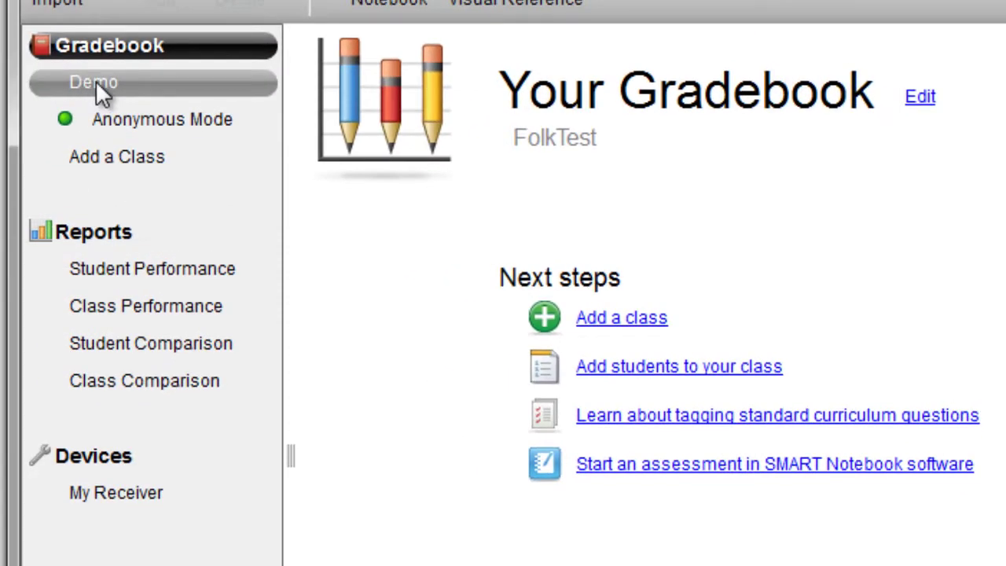
- Open the Demo class and view its student list and assessments, returning to the student list
left_click(96, 82)
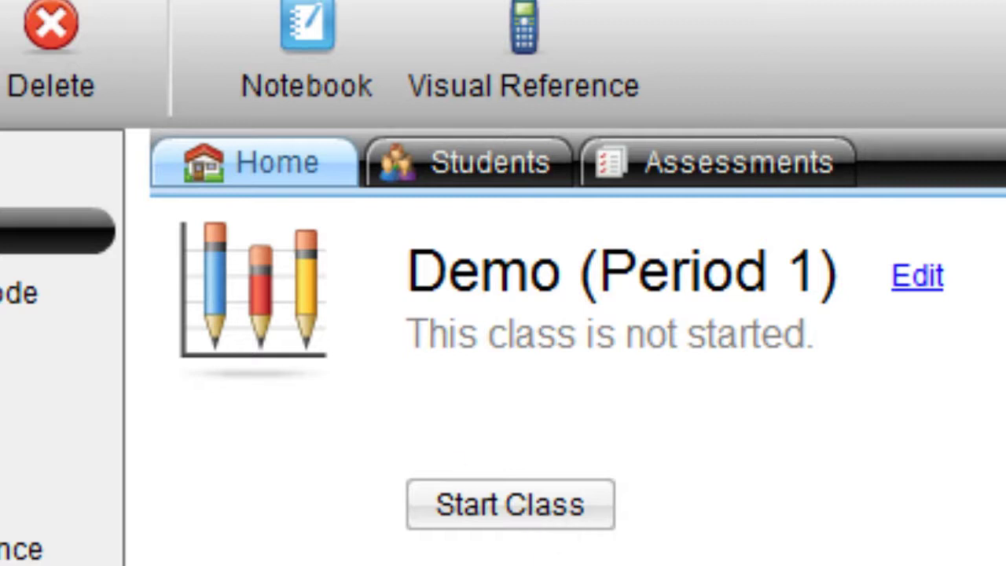
left_click(480, 181)
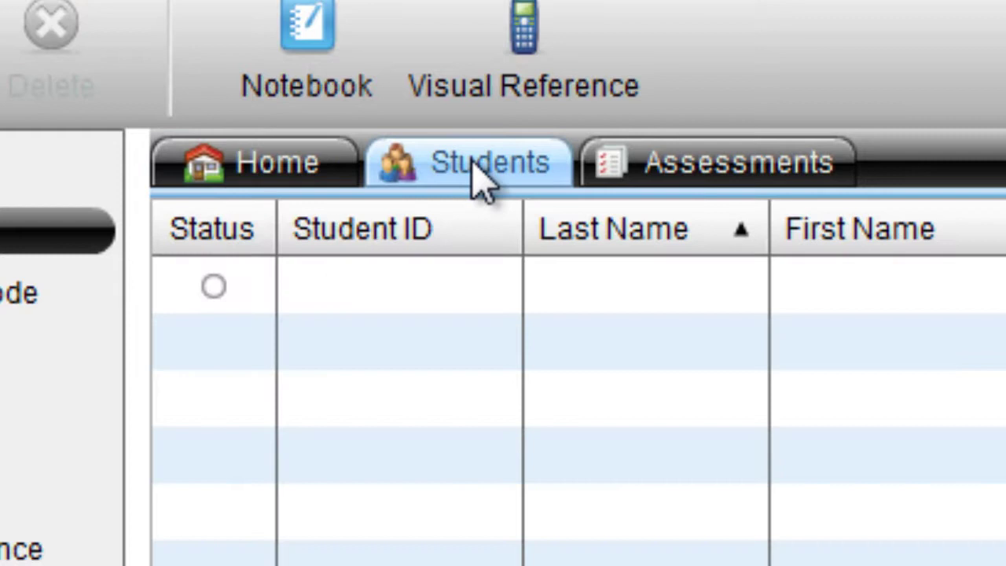
left_click(700, 168)
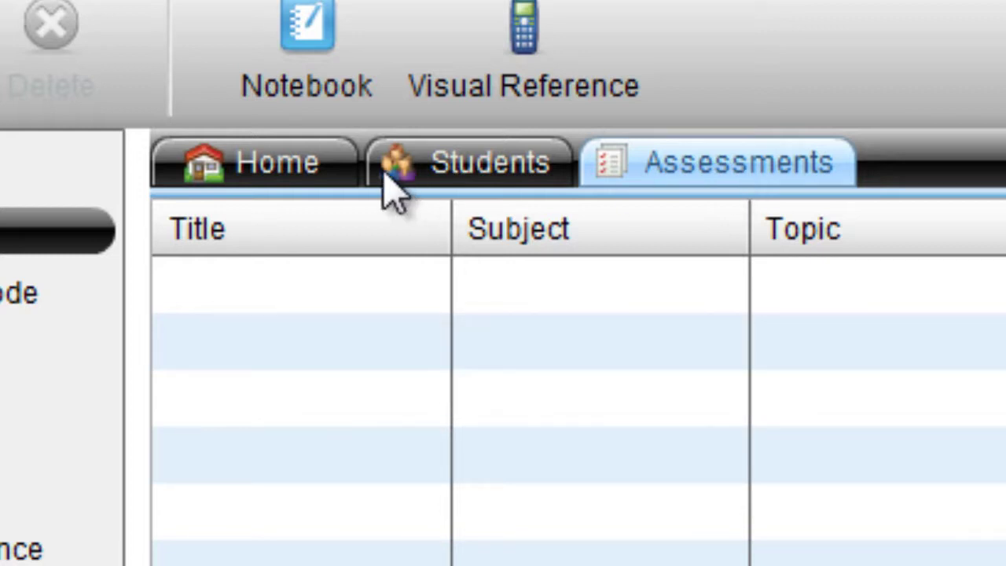
left_click(416, 179)
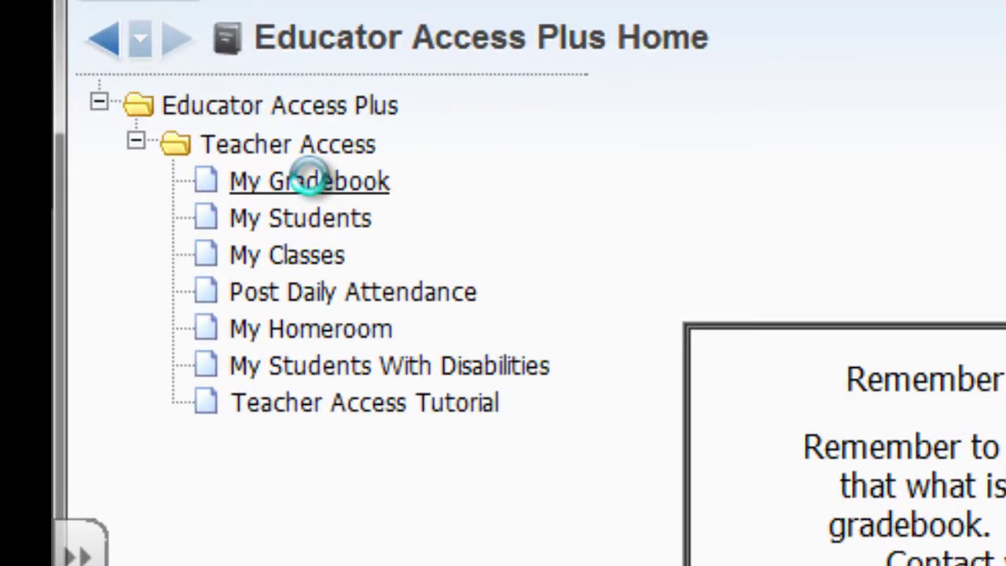
- Open the gradebook for the PAP SCIENCE 8 class 425 / 10 and enable Student ID in its student display options
left_click(197, 149)
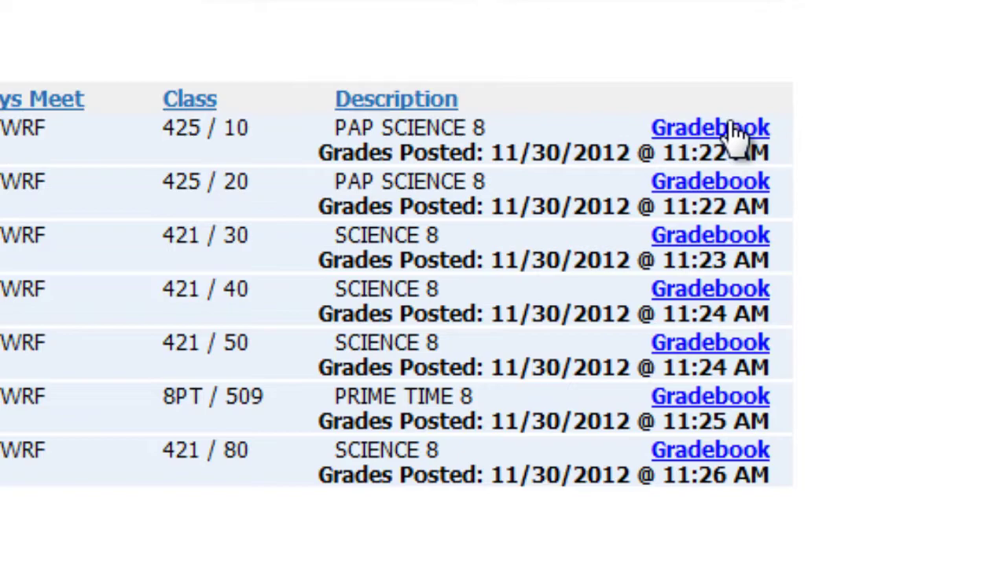
left_click(735, 132)
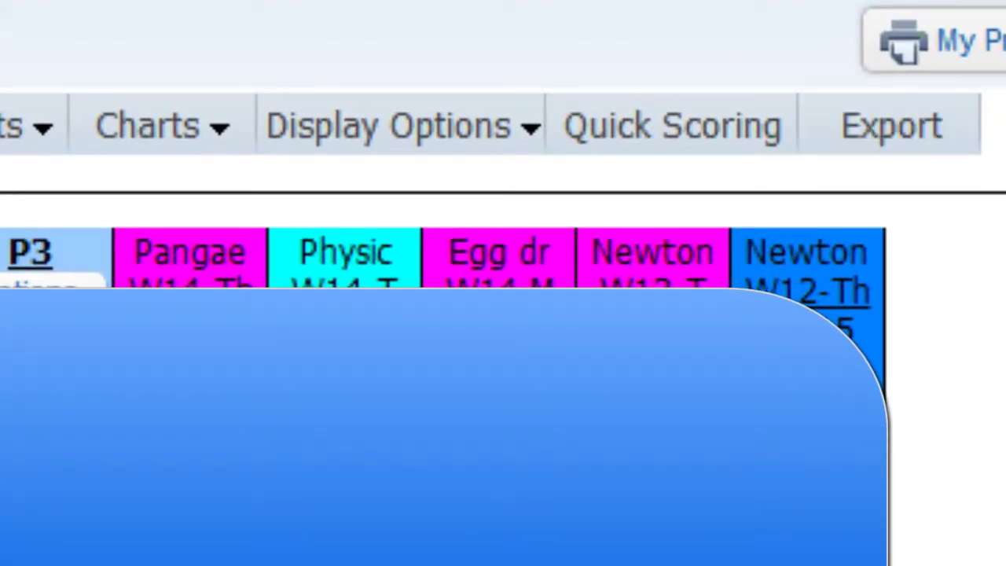
left_click(456, 135)
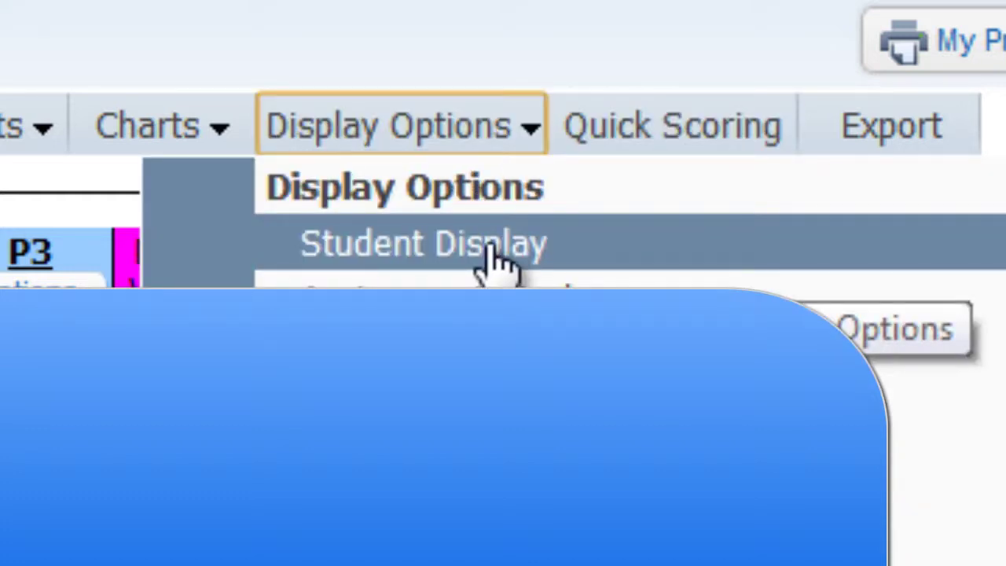
left_click(465, 258)
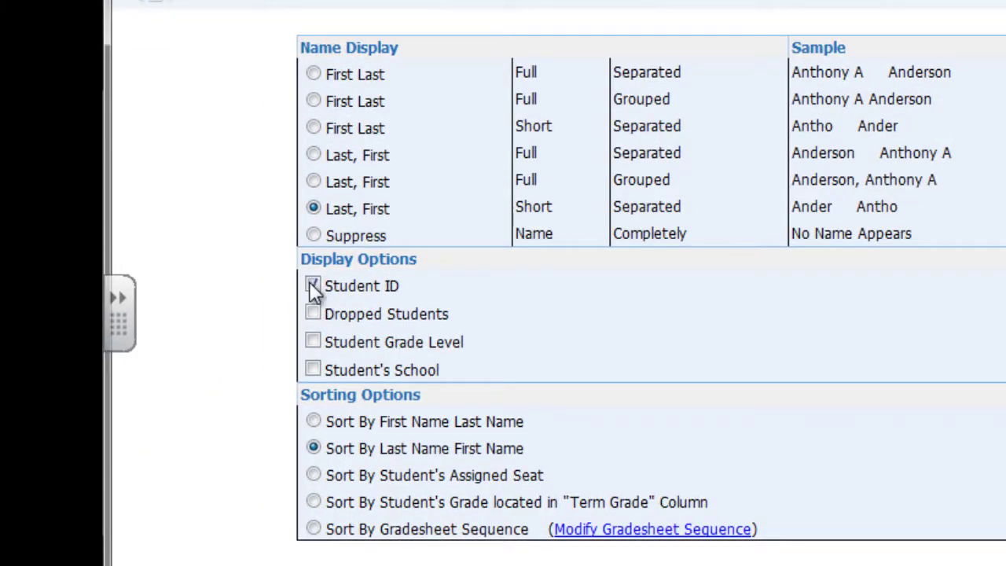
left_click(312, 285)
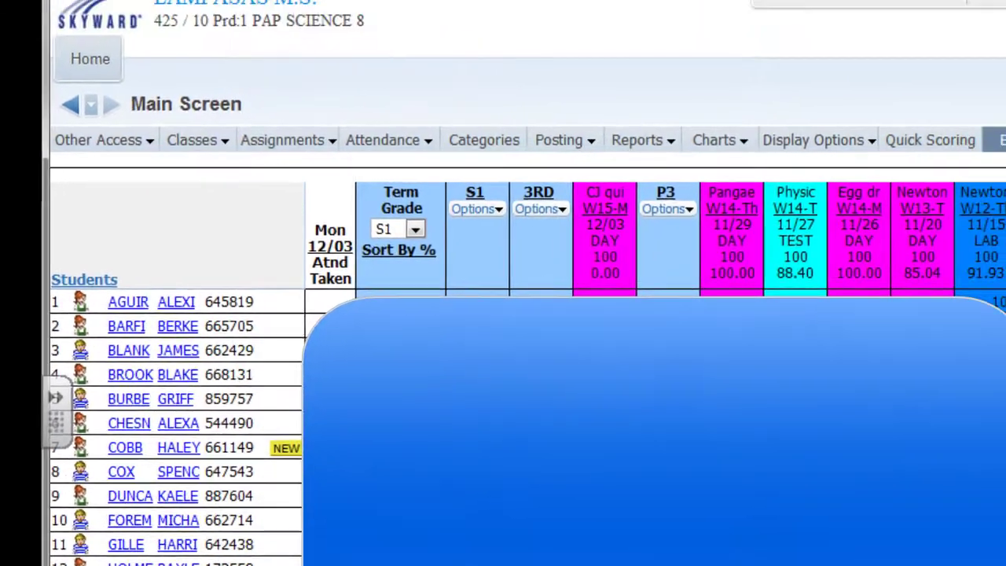
- Export the class gradebook from Skyward and open the generated export file
left_click(942, 217)
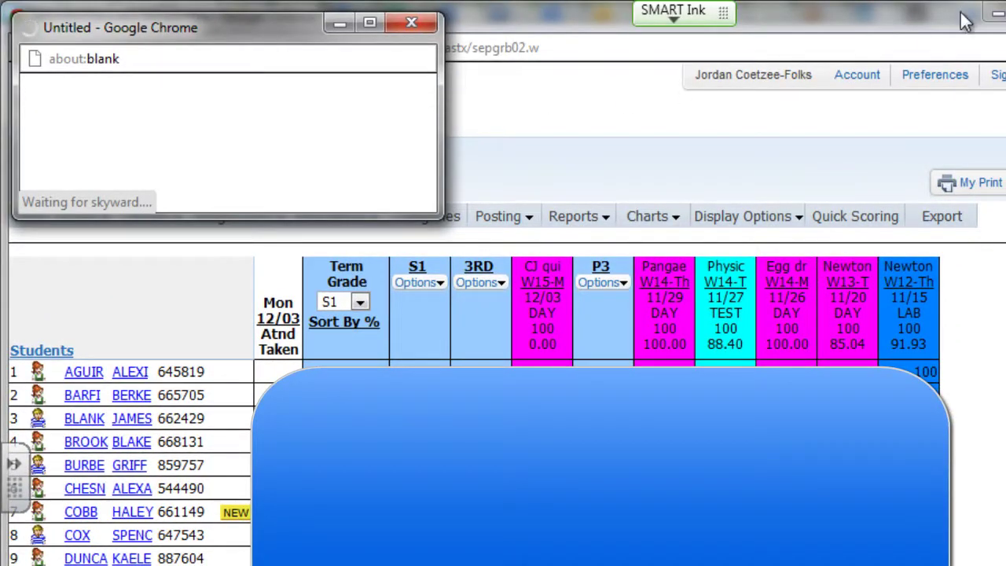
left_click(986, 22)
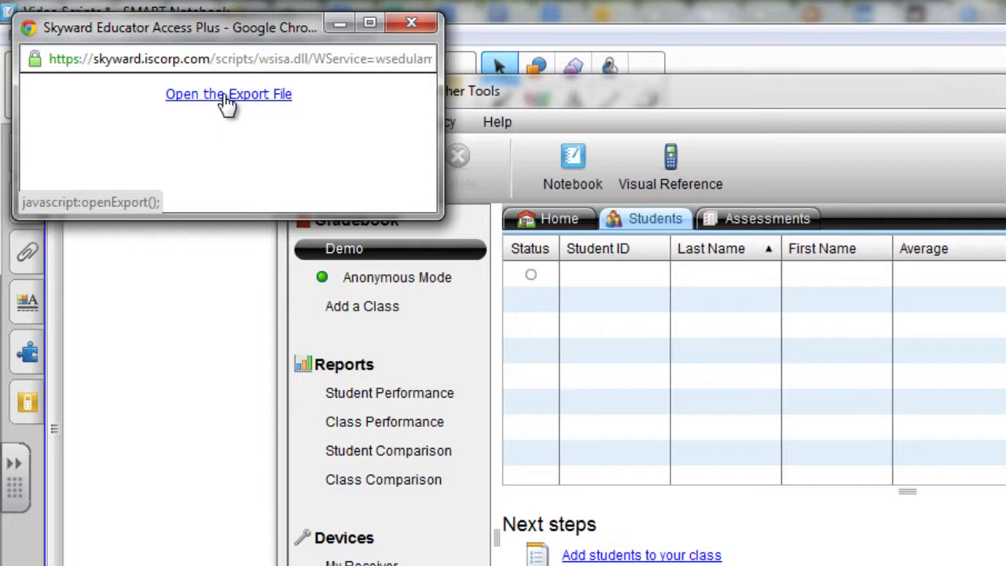
left_click(226, 100)
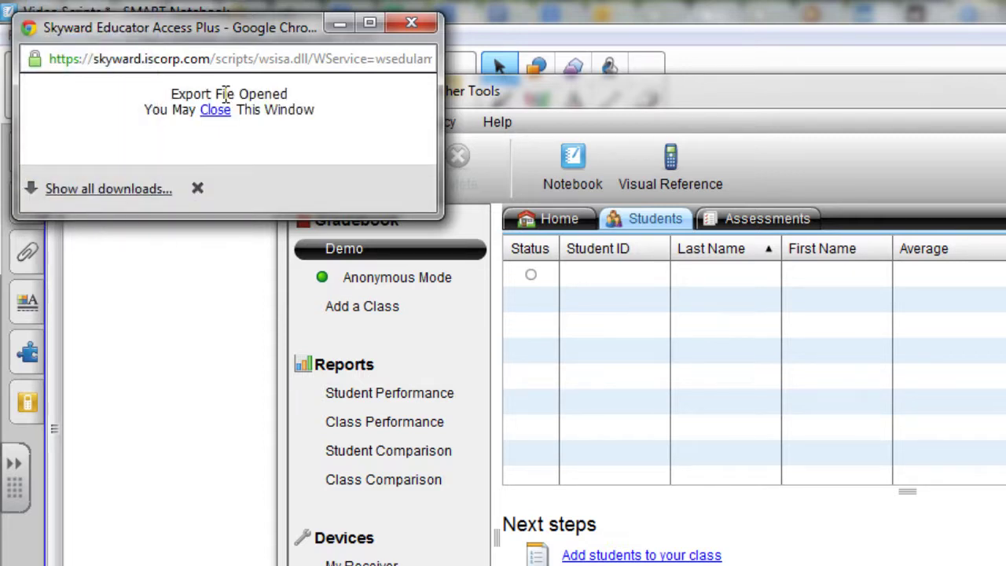
- Open the downloaded gb_export (10).xls in Excel despite the format warning, maximize it and enable editing
left_click(109, 191)
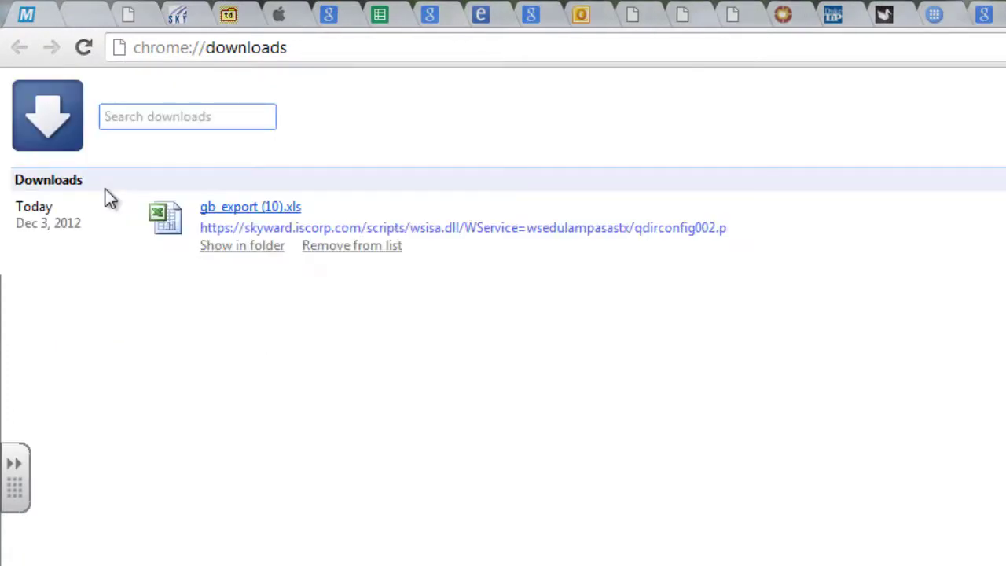
left_click(244, 214)
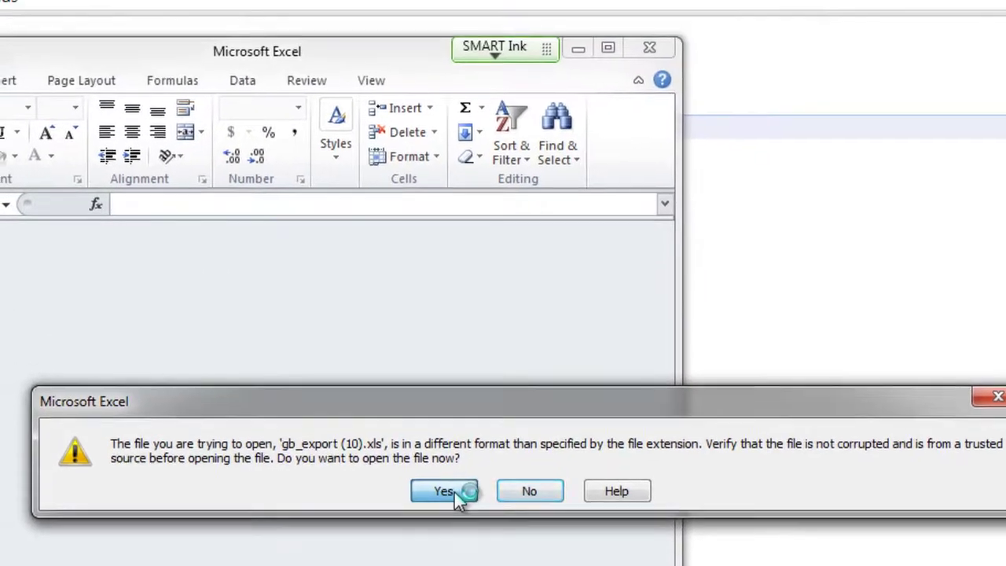
left_click(428, 298)
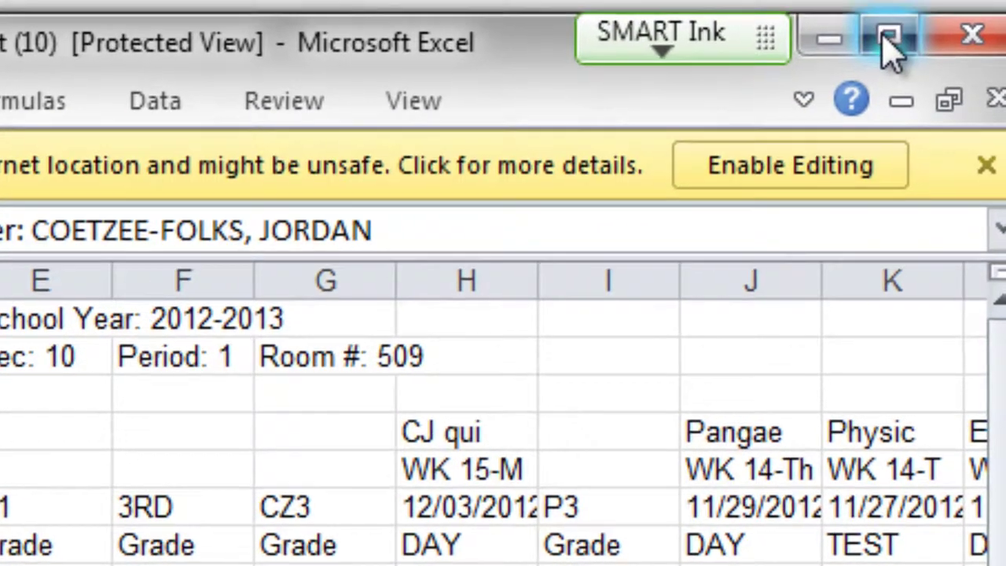
left_click(703, 18)
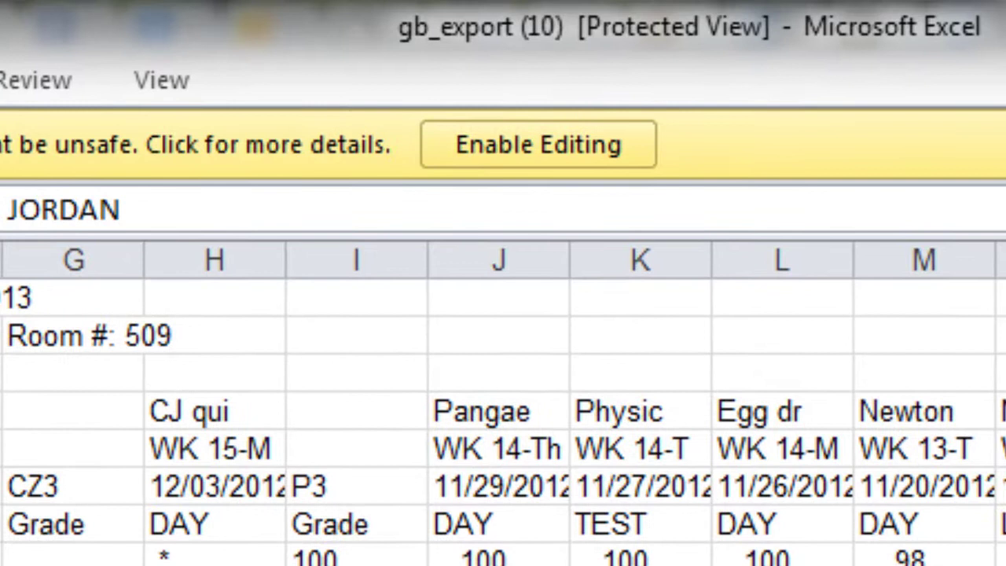
left_click(509, 147)
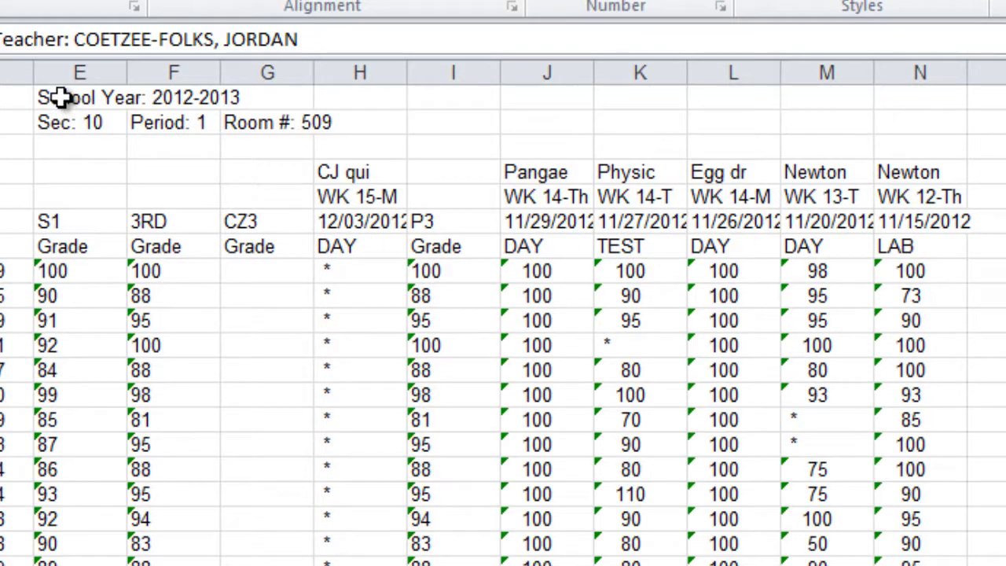
- Delete the grade and assignment columns E through N from the exported sheet
left_click_drag(62, 72, 943, 74)
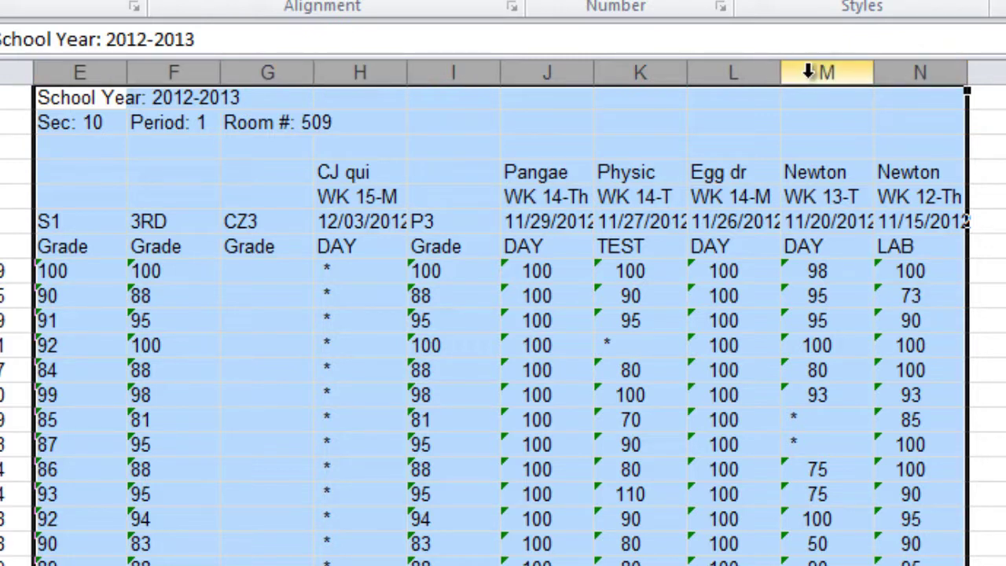
right_click(716, 73)
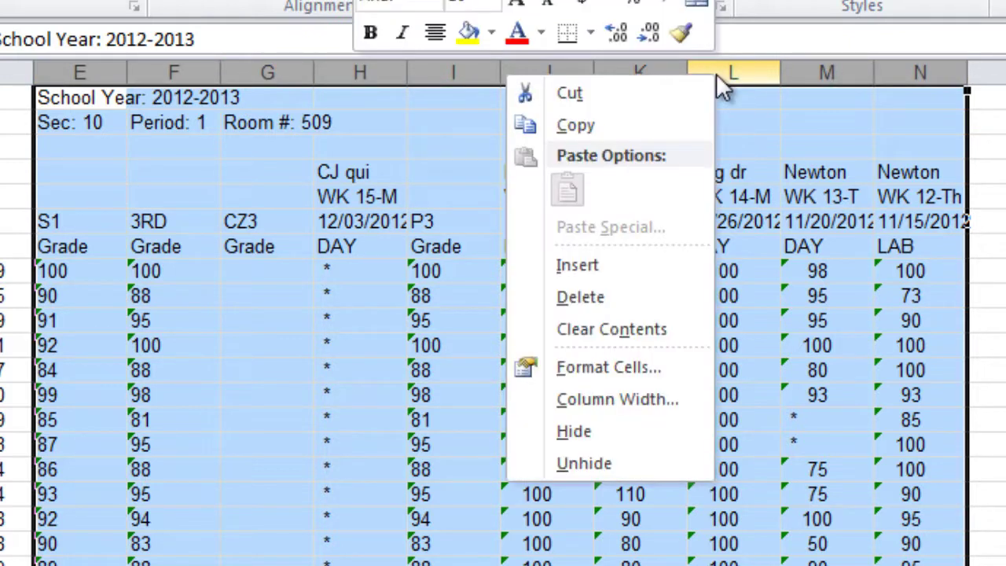
left_click(607, 298)
left_click(966, 294)
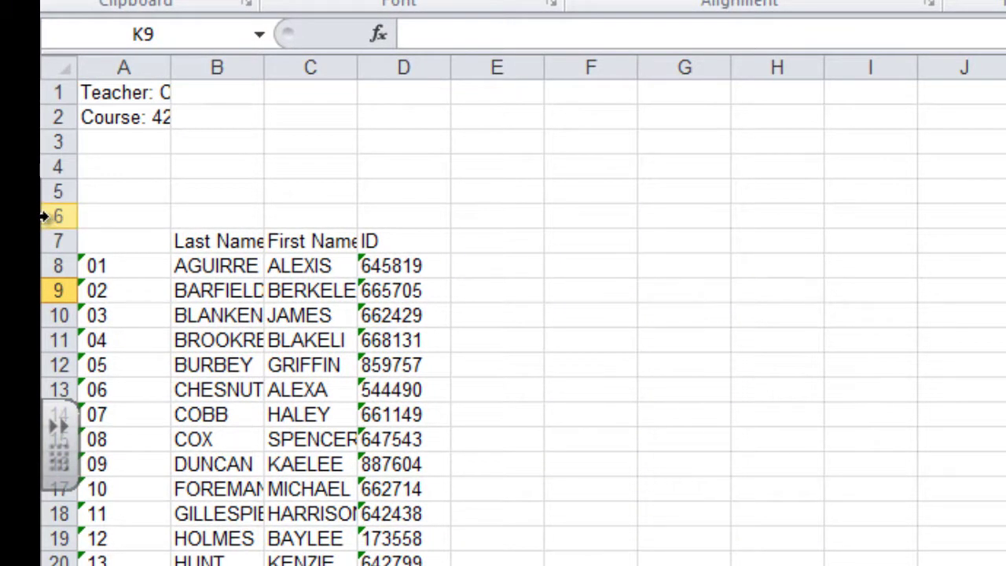
- Delete rows 1 through 6 above the Last Name, First Name and ID headings
left_click_drag(44, 217, 46, 94)
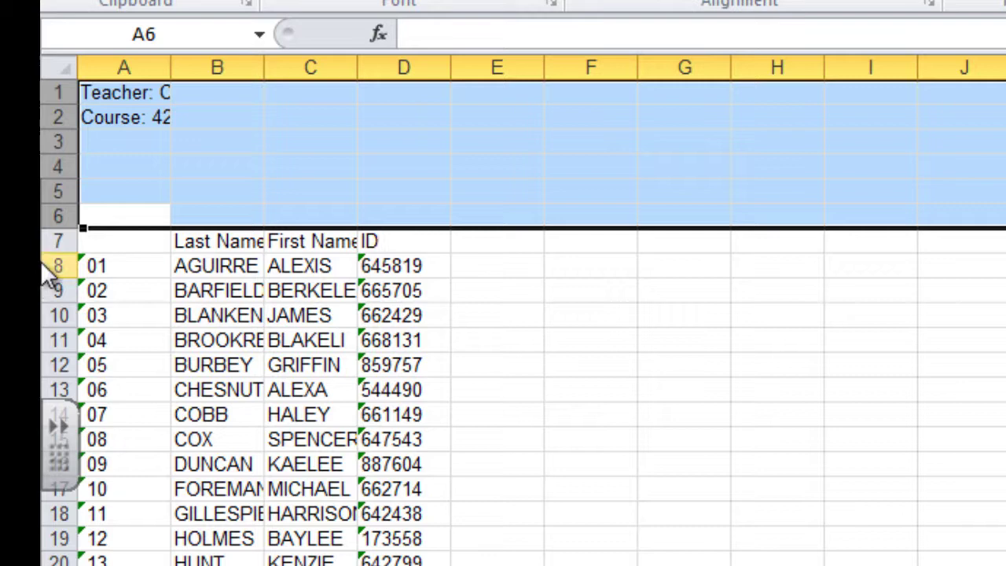
right_click(59, 193)
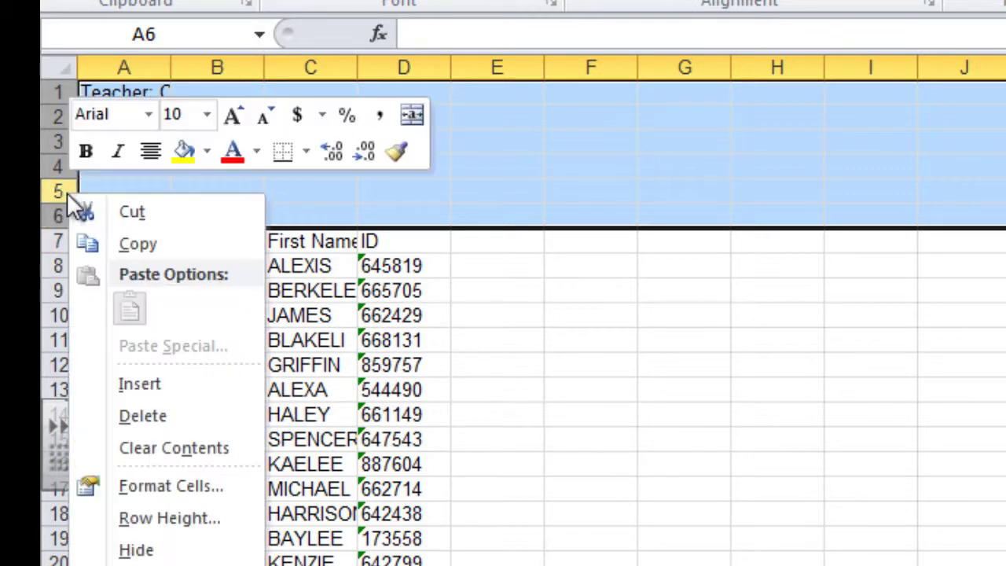
left_click(151, 414)
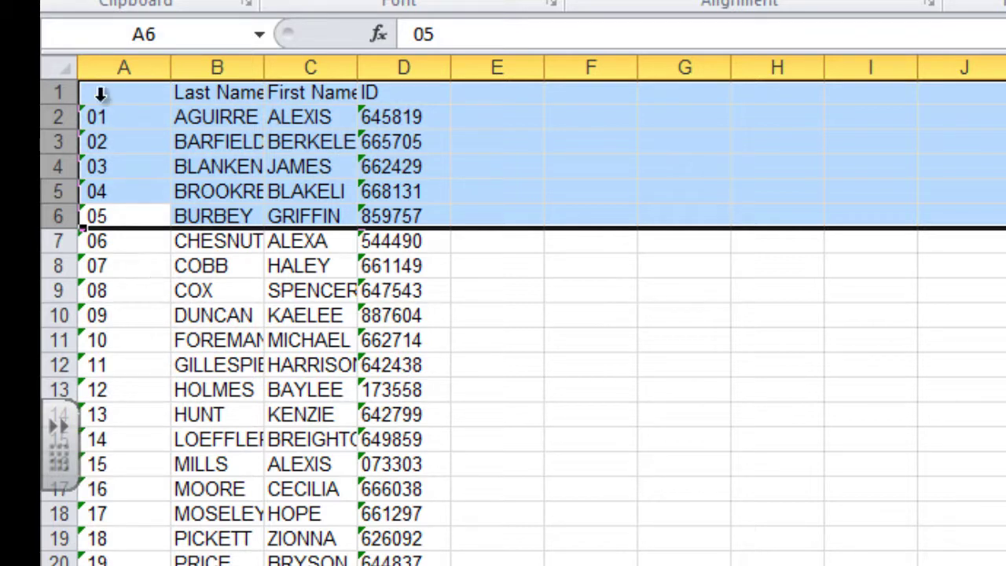
- Delete column A containing the student sequence numbers
left_click(120, 66)
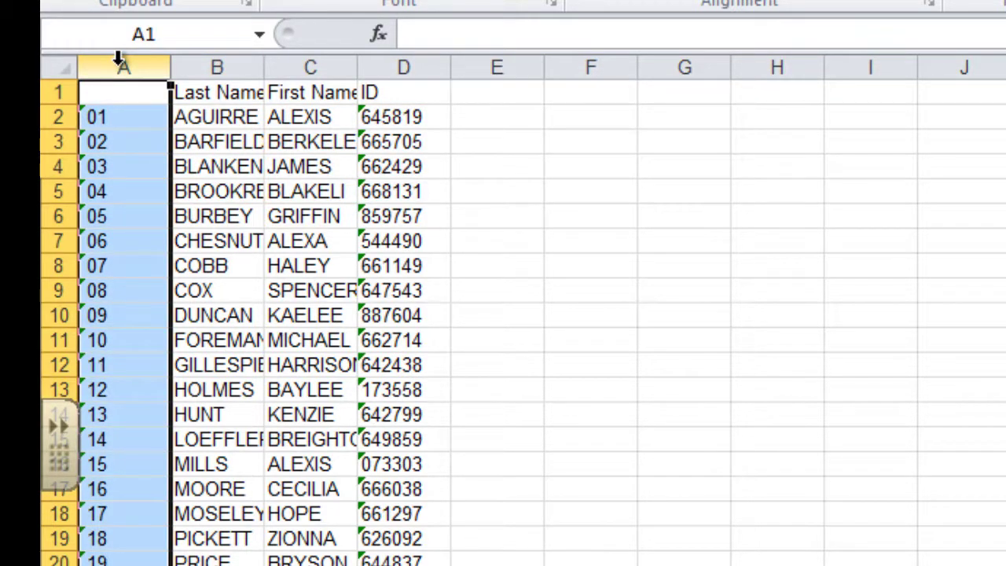
right_click(120, 66)
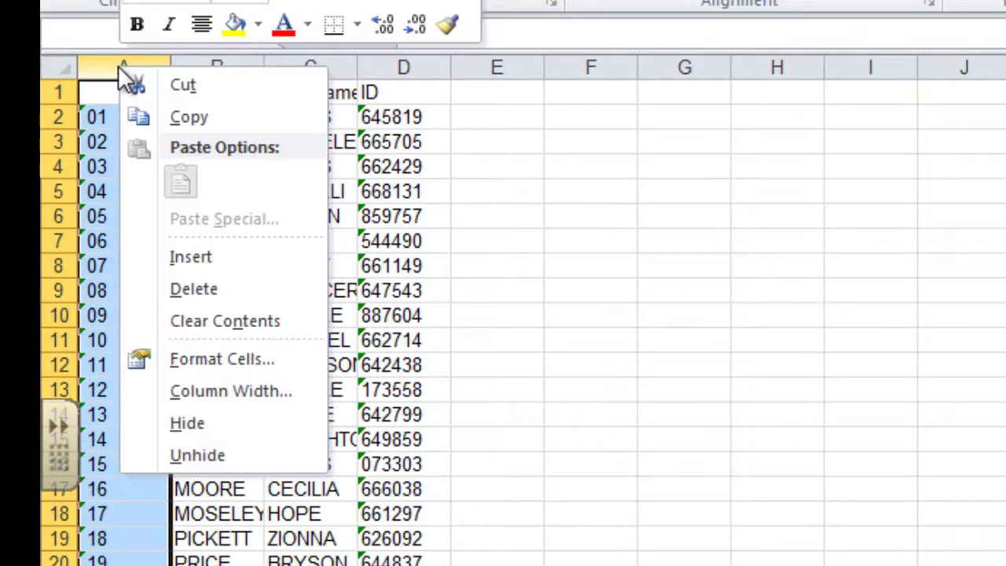
left_click(201, 293)
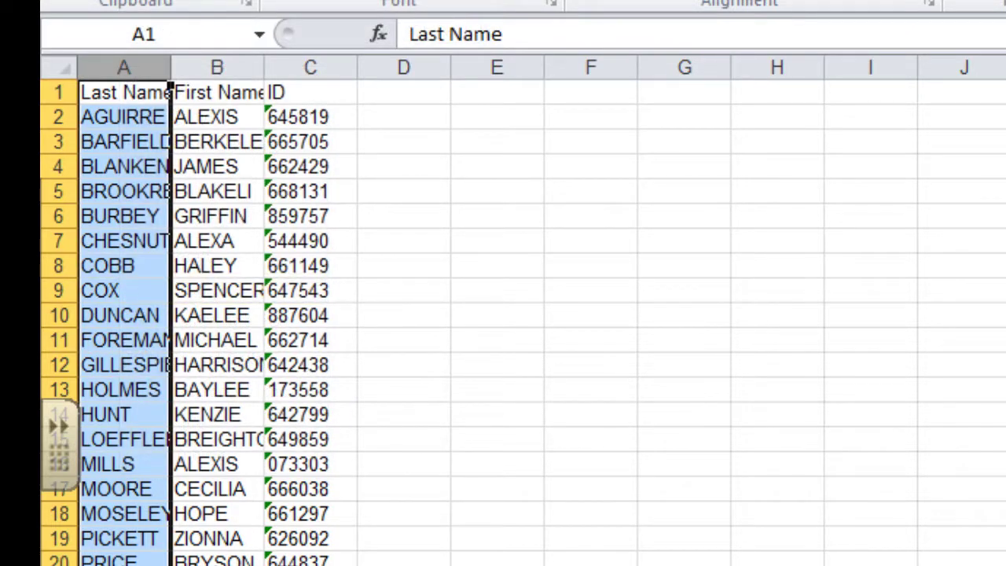
left_click(396, 447)
- Clear the Max Score and Avg Score labels in cells C31:C32 below the student list
left_click_drag(415, 338, 424, 368)
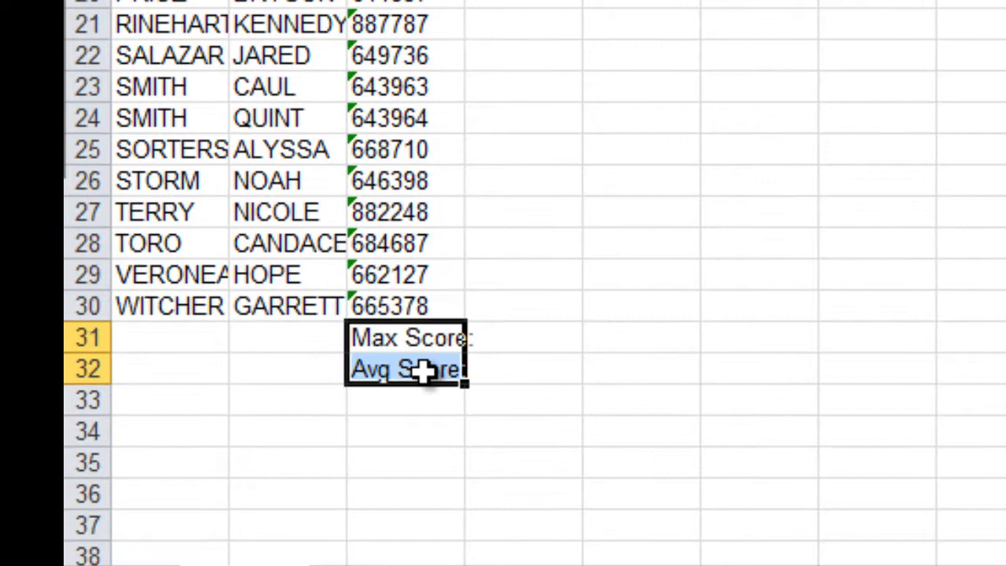
key("Delete")
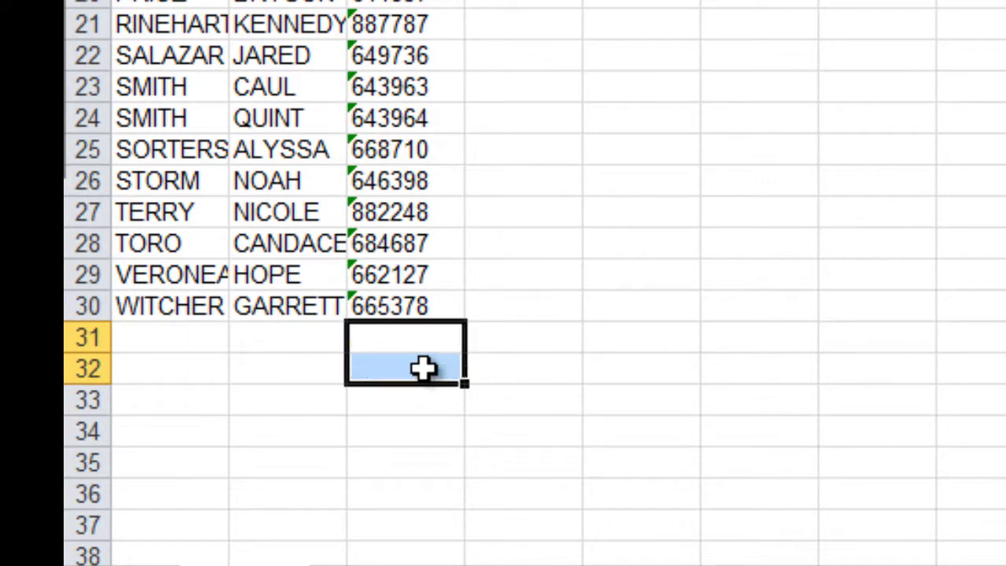
left_click(587, 330)
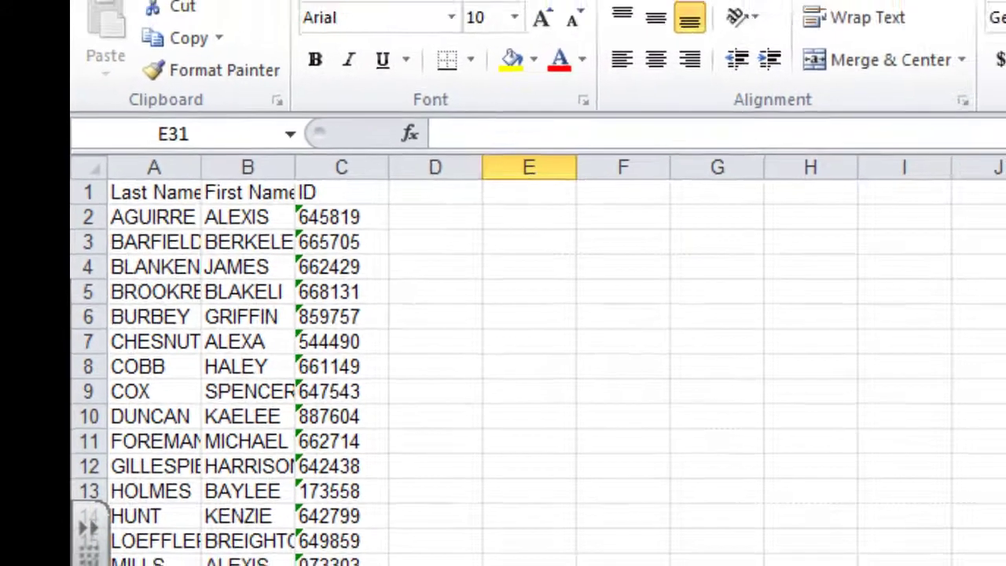
- Save the cleaned student list to the Desktop as democlass in Excel Workbook format
left_click(85, 55)
left_click(127, 130)
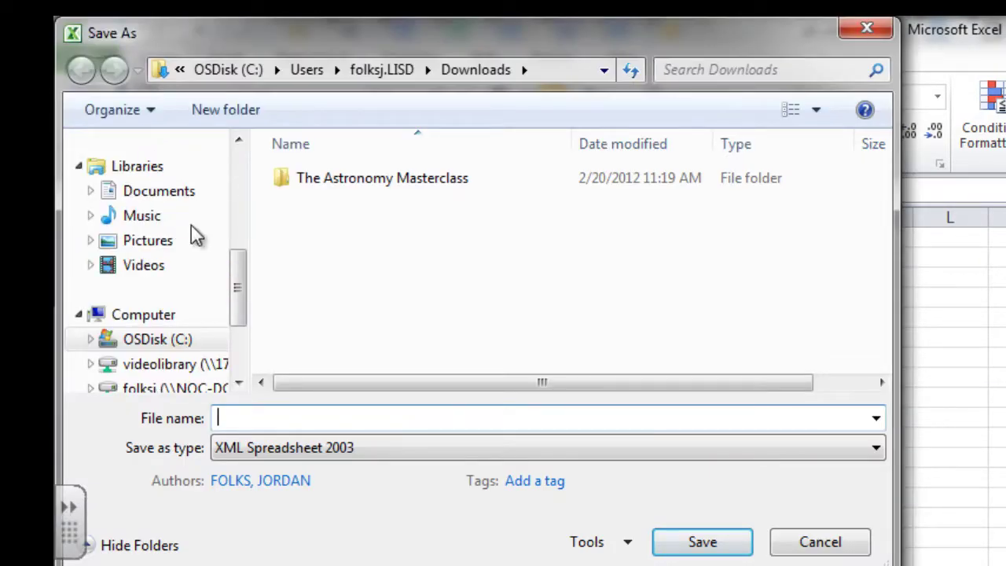
scroll(236, 280, "up", 1)
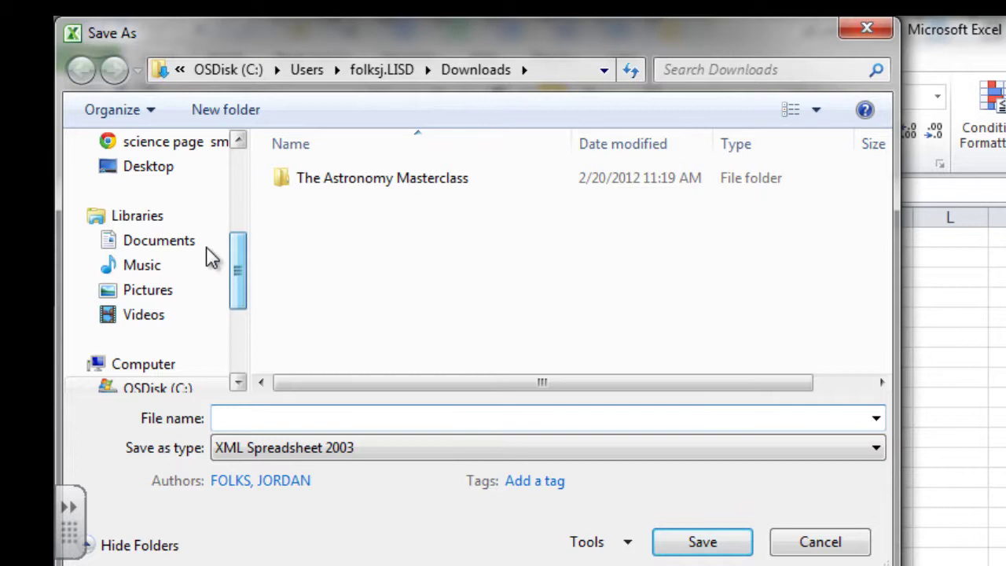
left_click(147, 170)
left_click(228, 425)
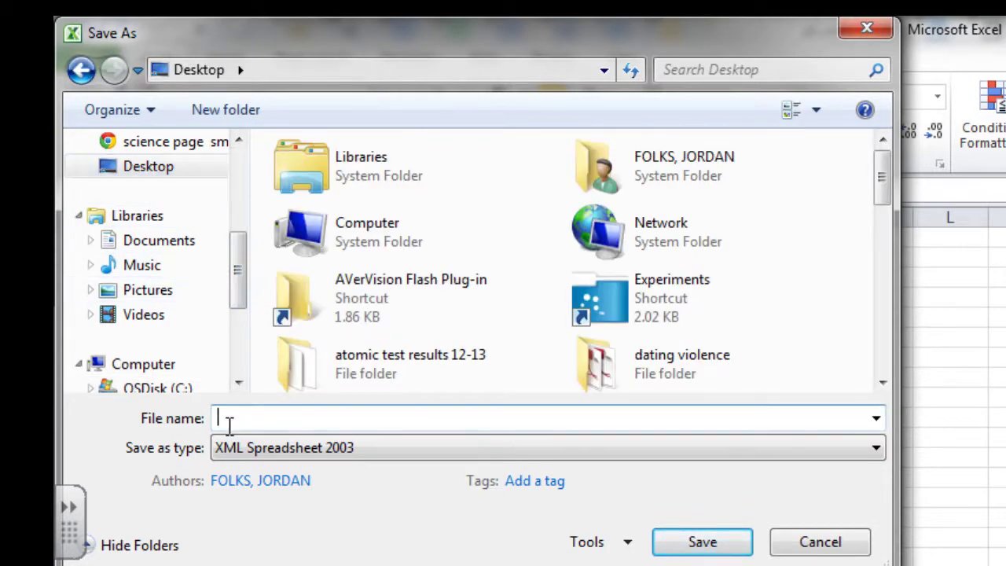
type("democlass")
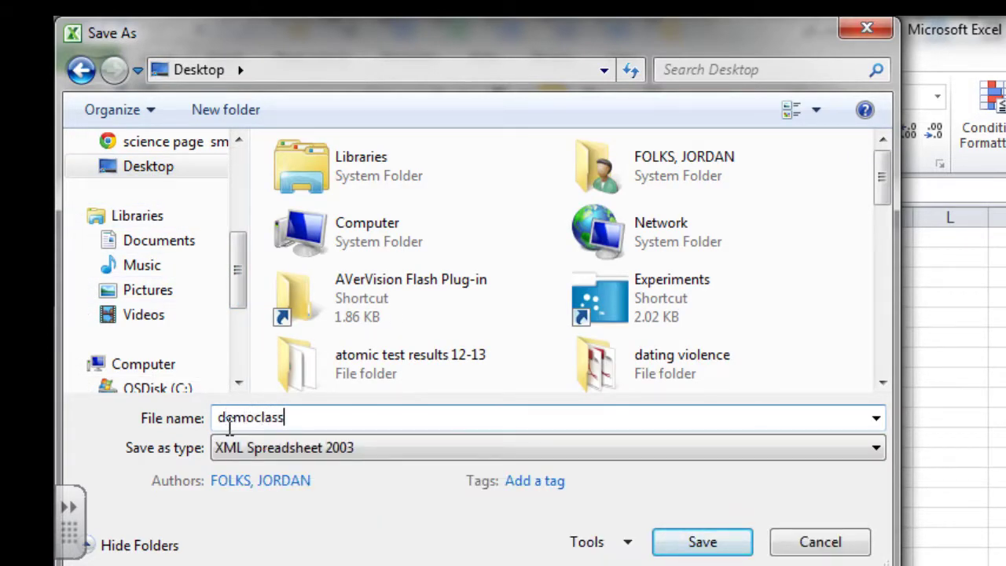
key("Tab")
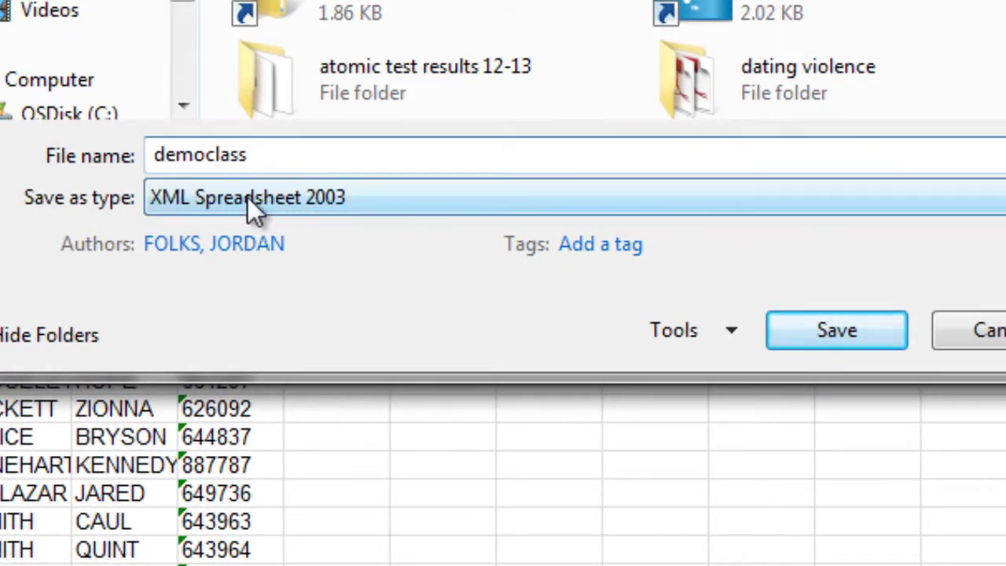
left_click(364, 192)
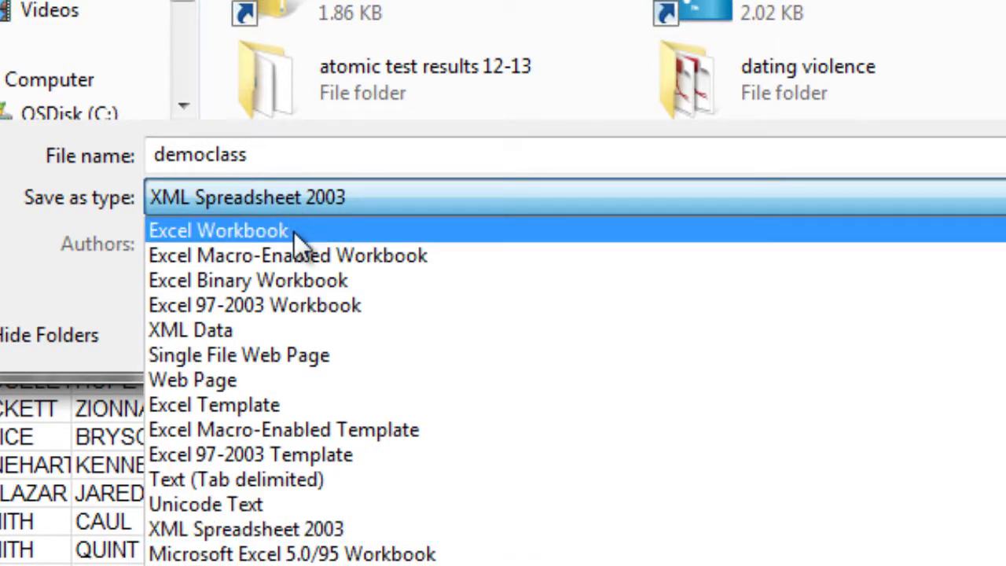
left_click(255, 230)
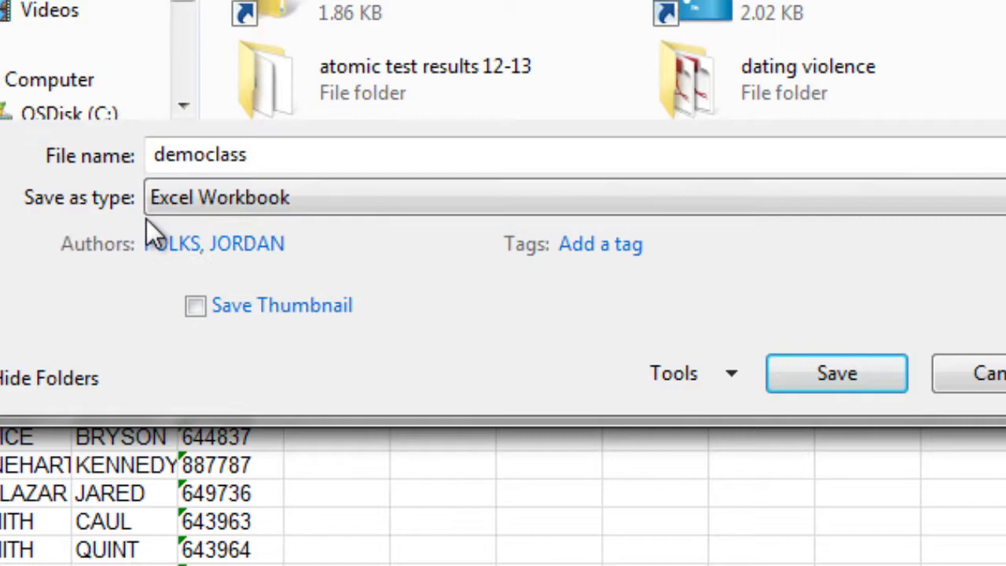
left_click(846, 378)
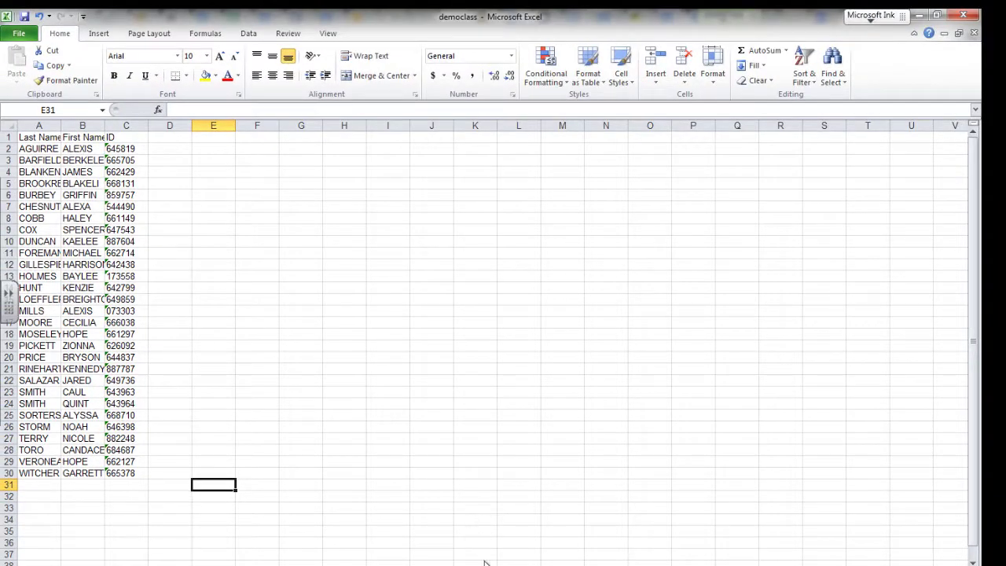
- Switch from Excel to SMART Response Teacher Tools and start adding students to the Demo class
left_click(919, 15)
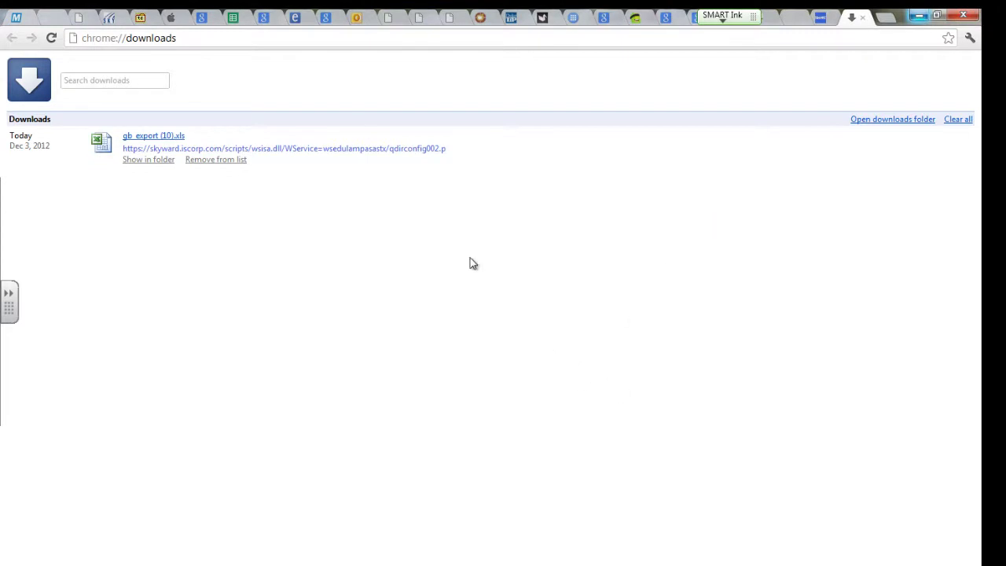
left_click(484, 541)
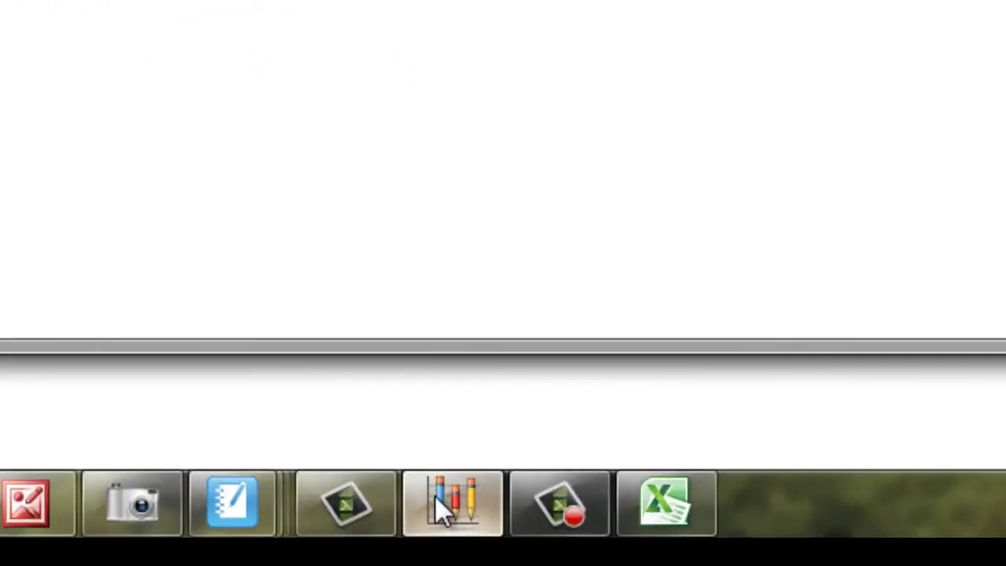
left_click(449, 507)
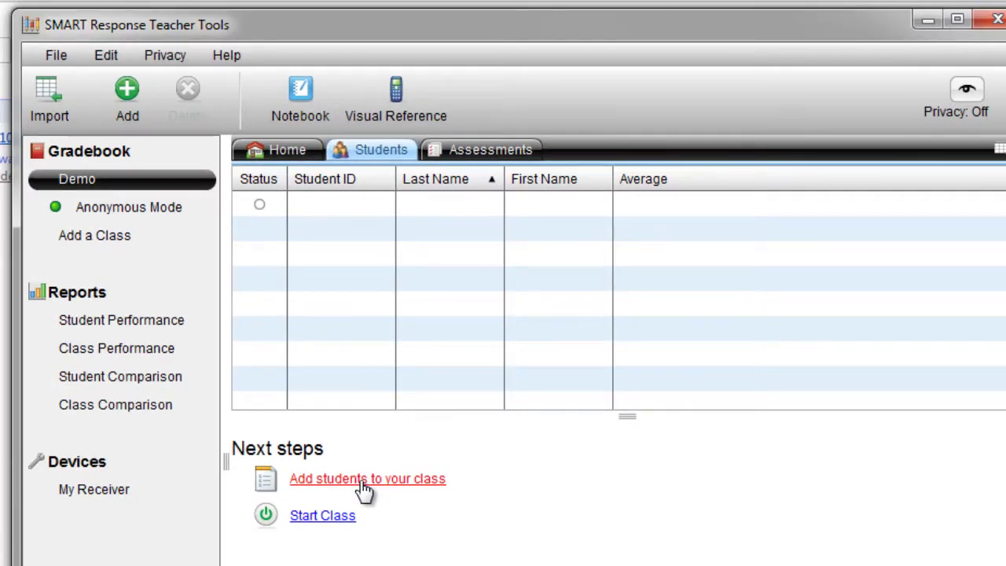
left_click(364, 481)
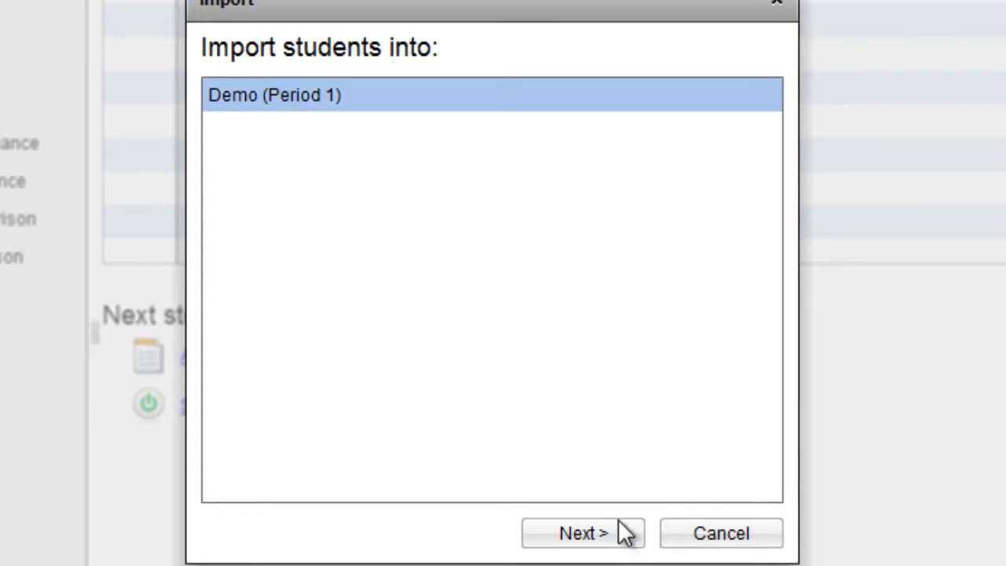
- Import students into Demo (Period 1) from the Microsoft Excel file democlass on the Desktop
left_click(605, 534)
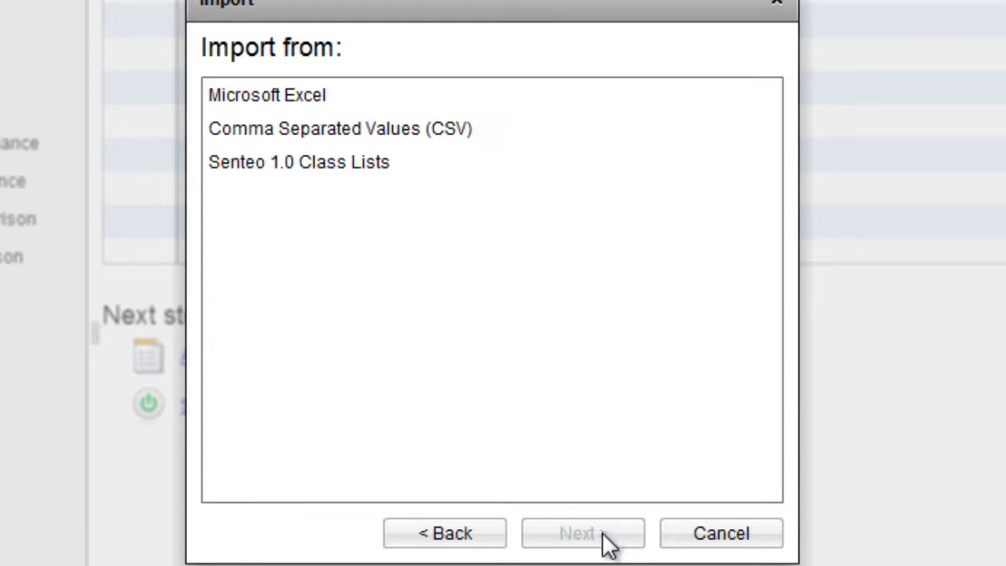
left_click(349, 97)
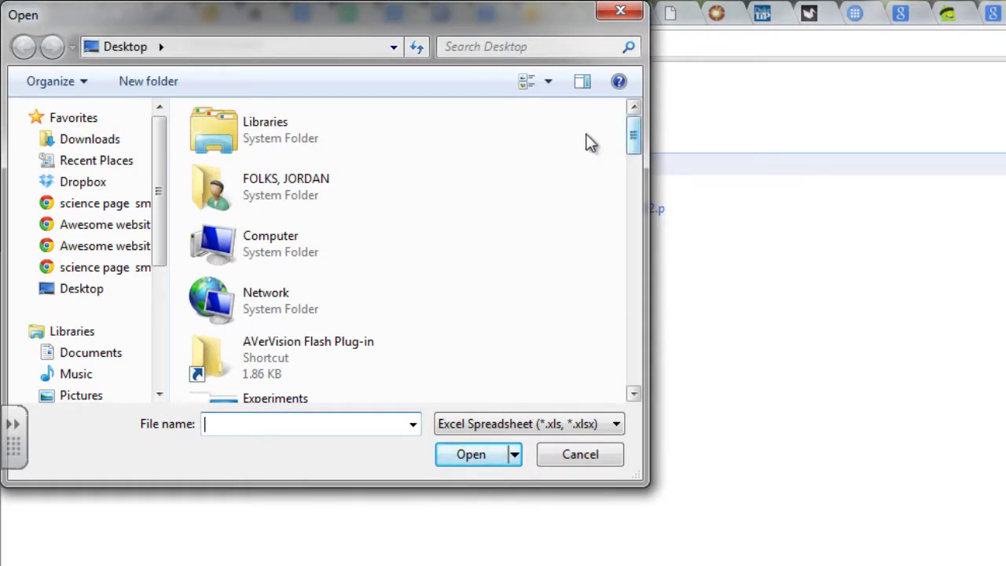
left_click_drag(636, 135, 628, 264)
left_click(354, 243)
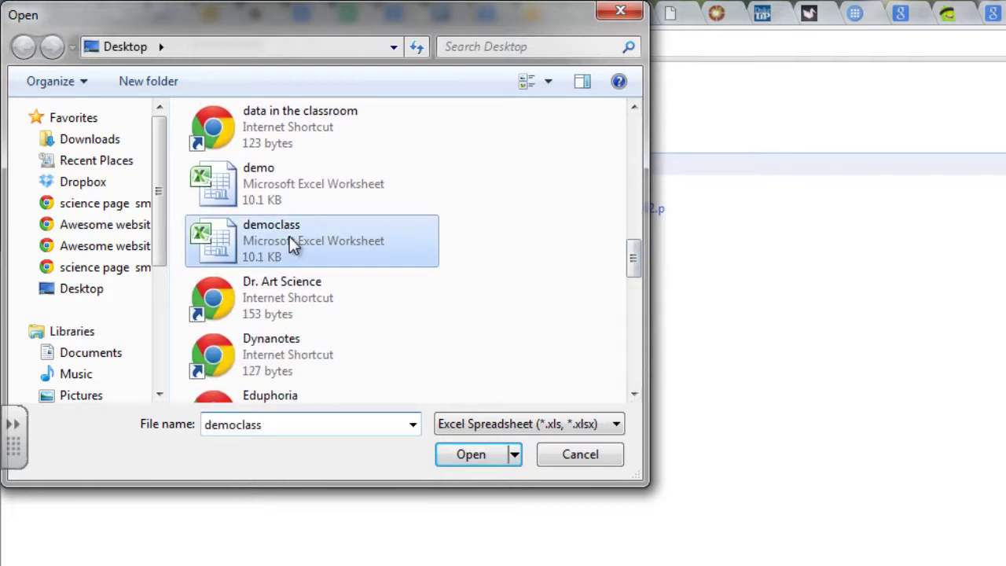
left_click(473, 455)
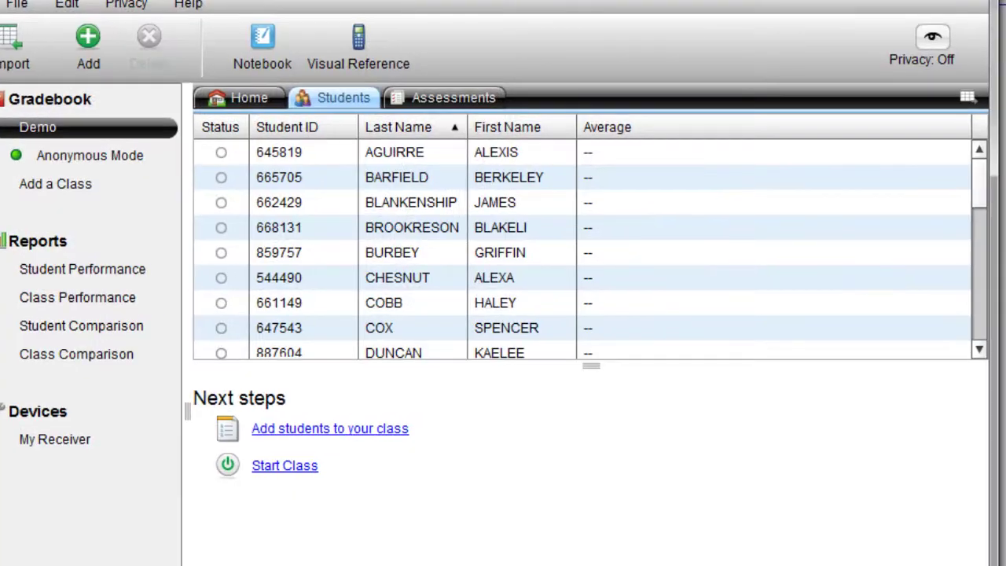
- Add one more student in the empty row below the imported list, entering the student ID, last name and first name
left_click_drag(983, 187, 970, 341)
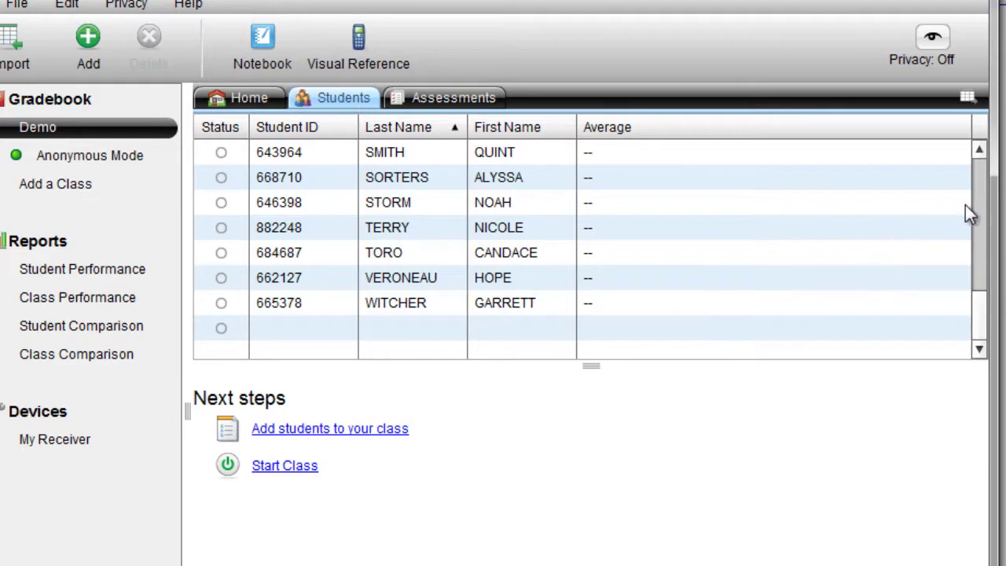
left_click_drag(981, 319, 982, 349)
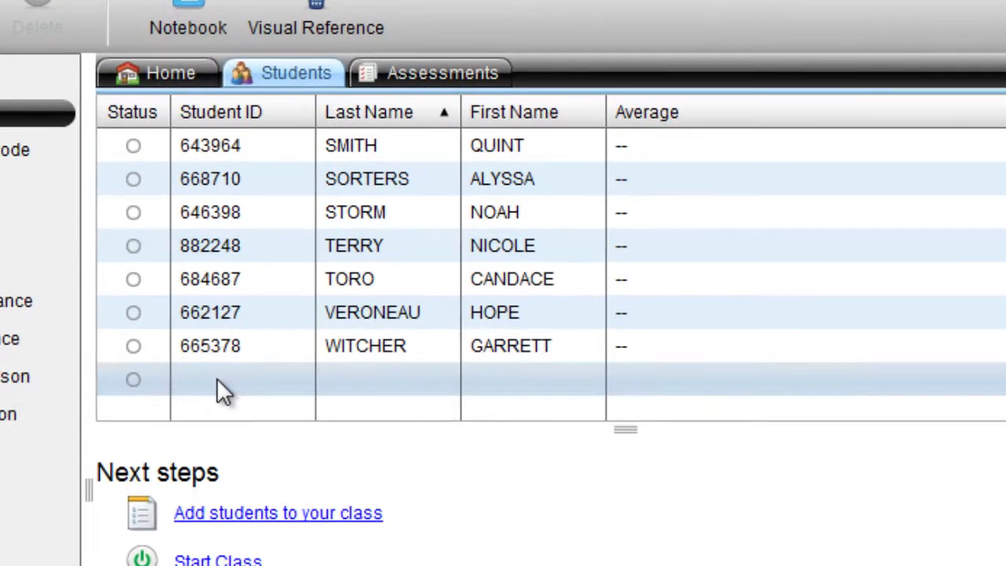
left_click(218, 380)
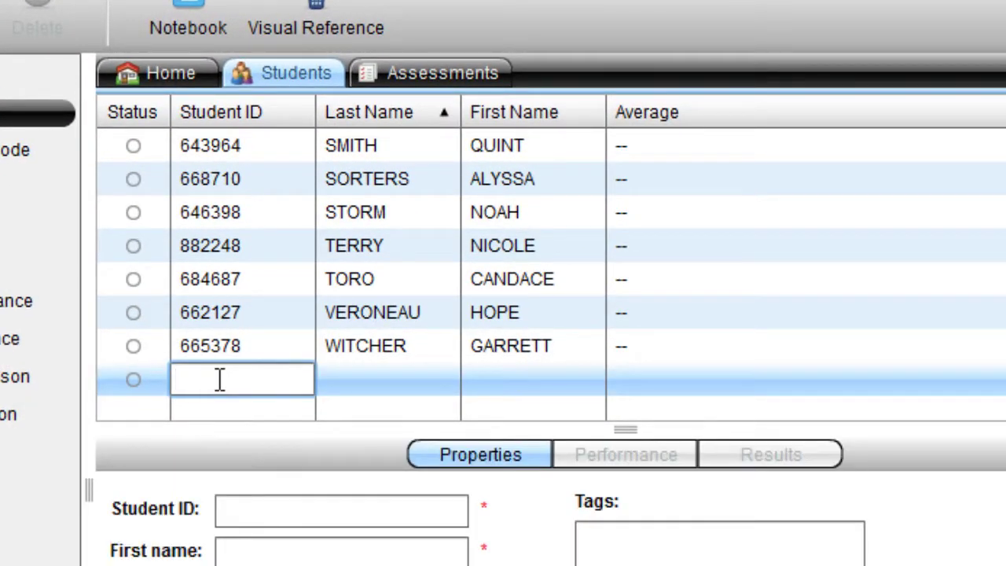
type("12345")
left_click(361, 381)
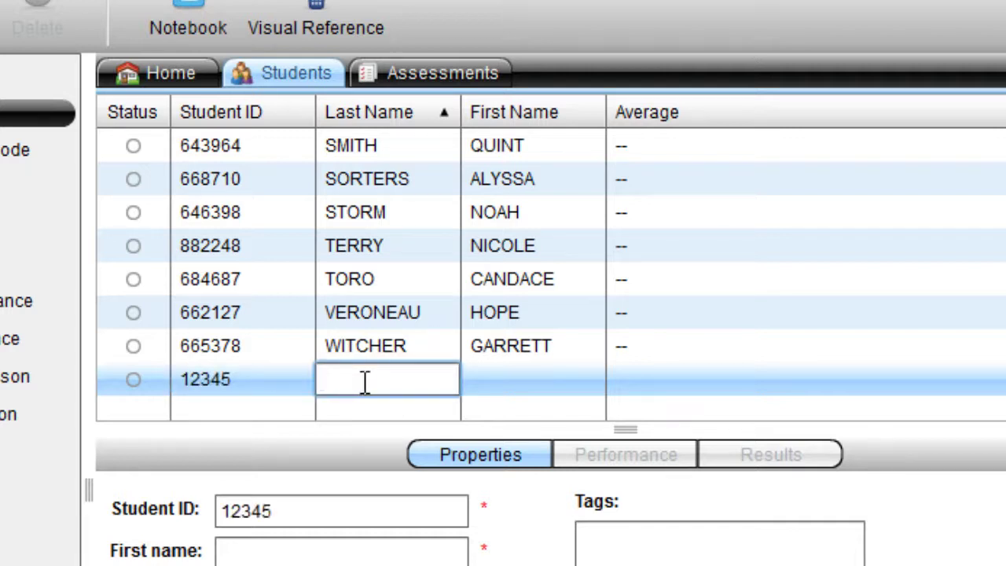
type("John")
key("Return")
left_click(492, 381)
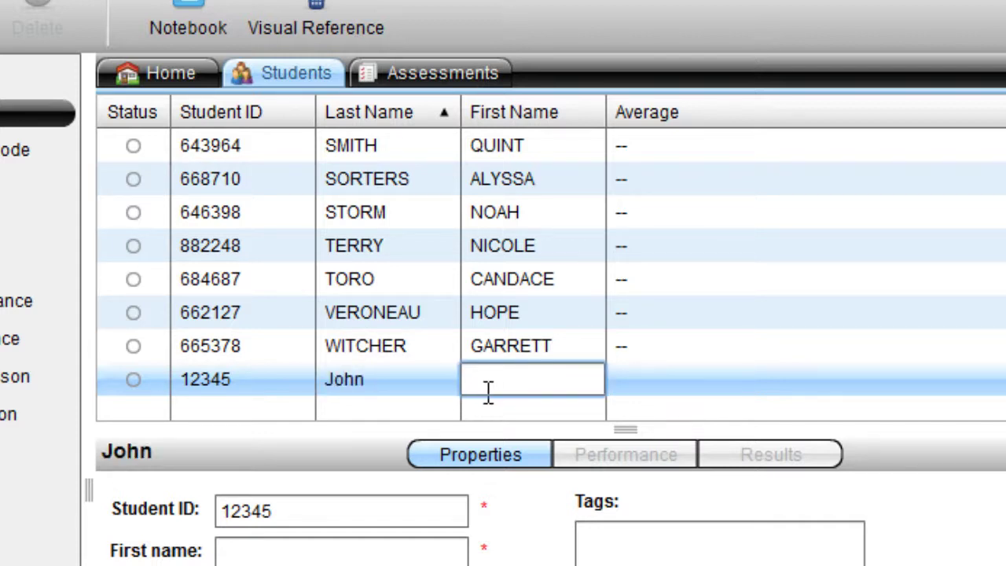
type("Doe")
key("Return")
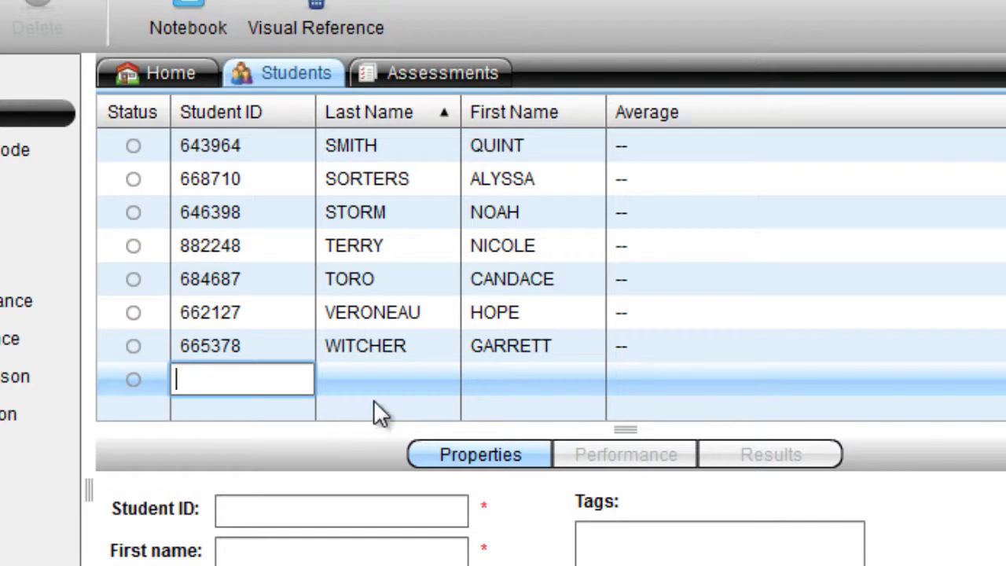
left_click(375, 405)
left_click(237, 378)
type("12345")
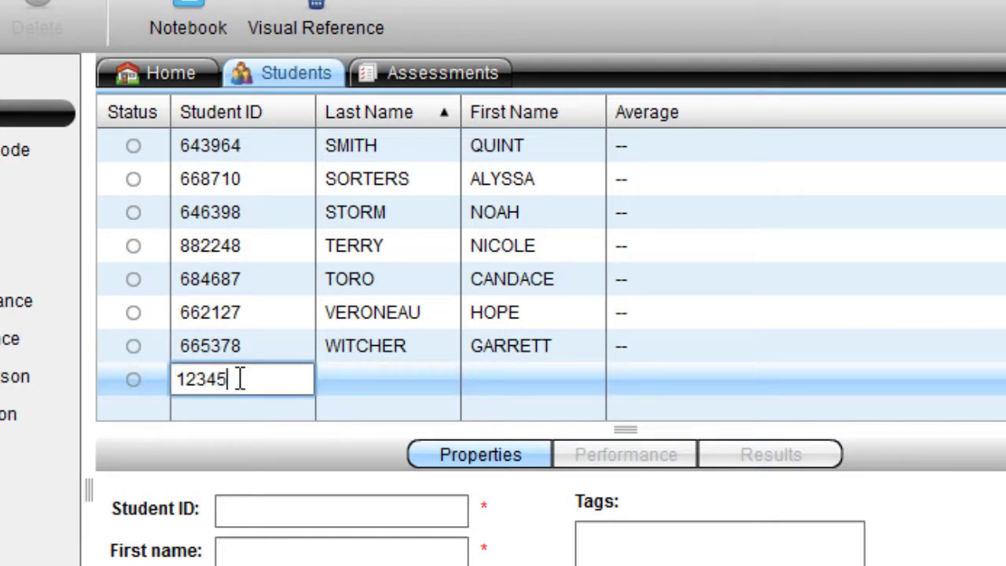
left_click(399, 371)
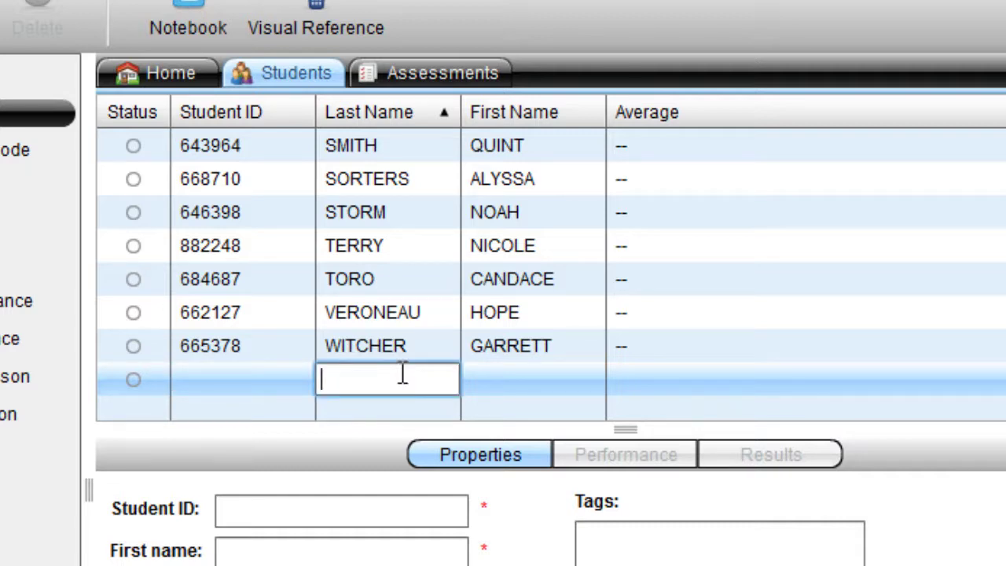
left_click(424, 350)
- Find the manually added student in the list sorted by last name and view that student's properties
scroll(439, 334, "down", 2)
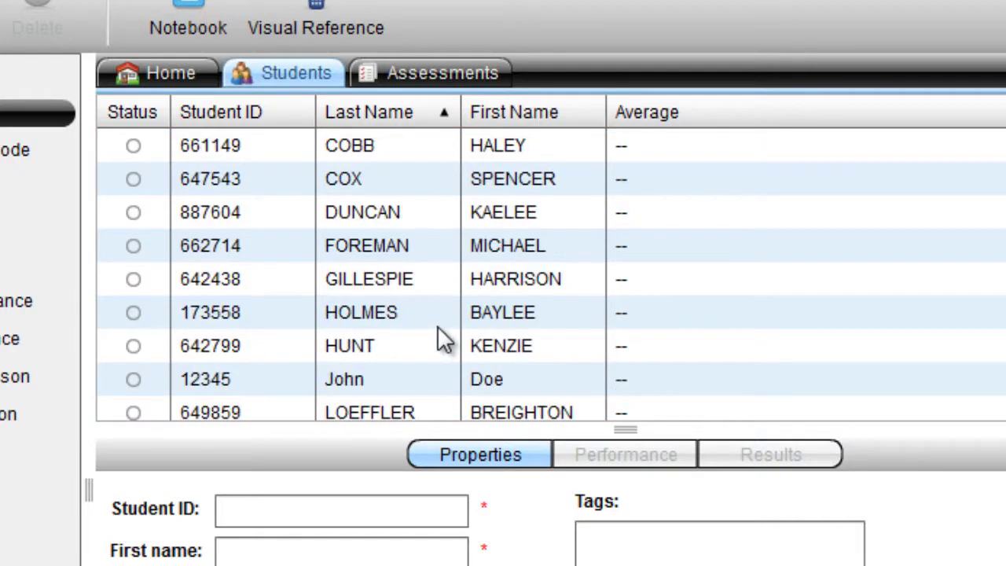
scroll(439, 329, "up", 2)
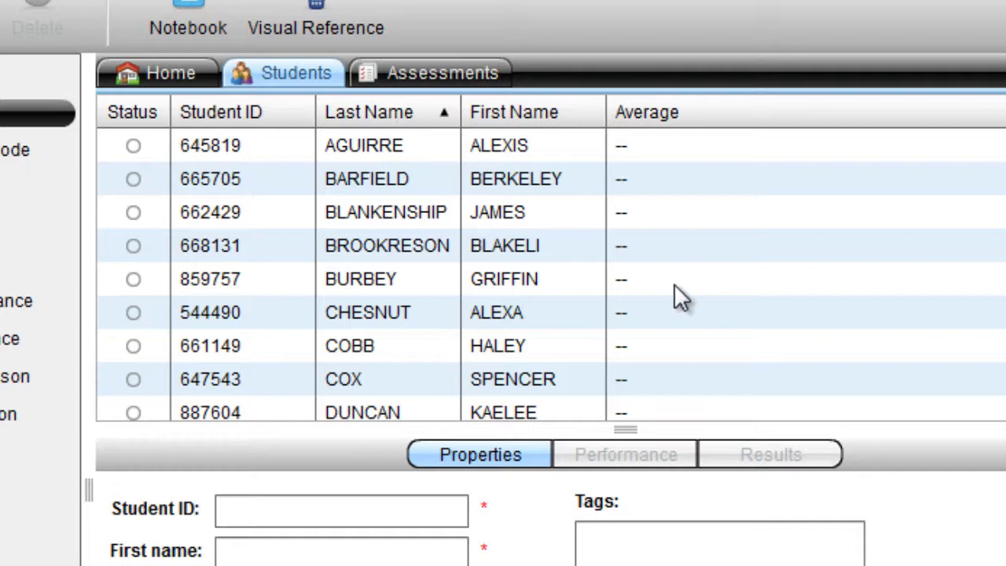
scroll(440, 334, "down", 2)
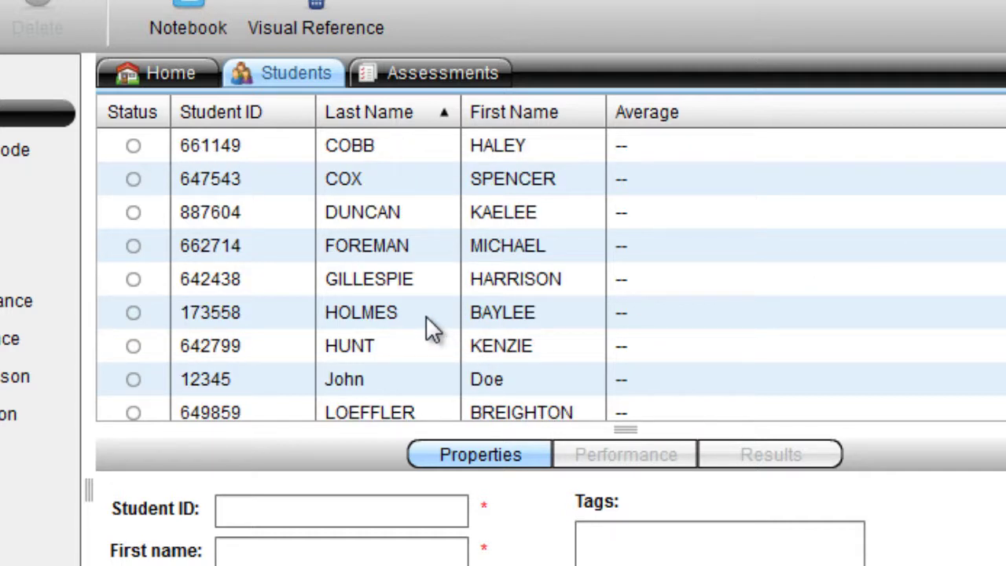
left_click(363, 384)
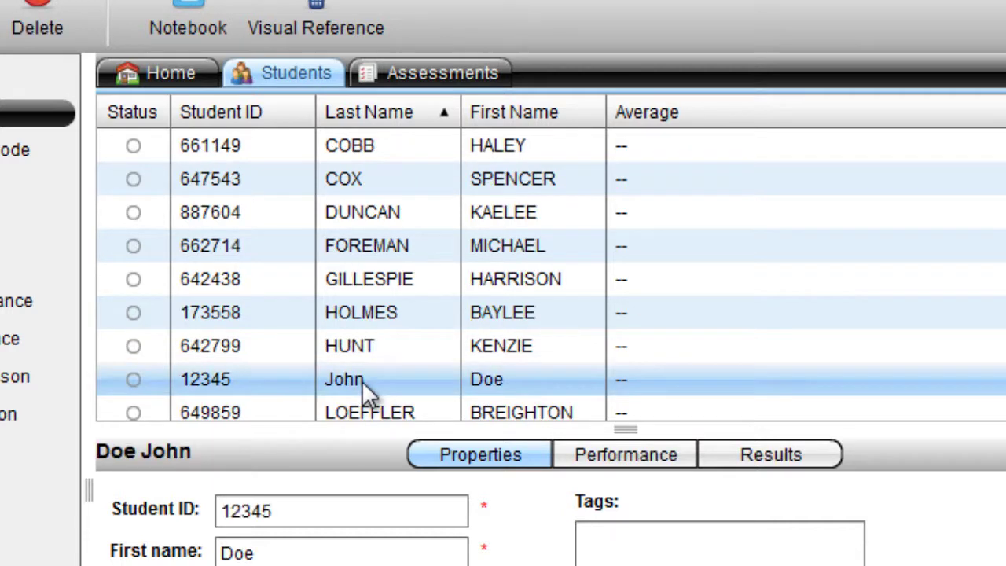
scroll(551, 267, "down", 2)
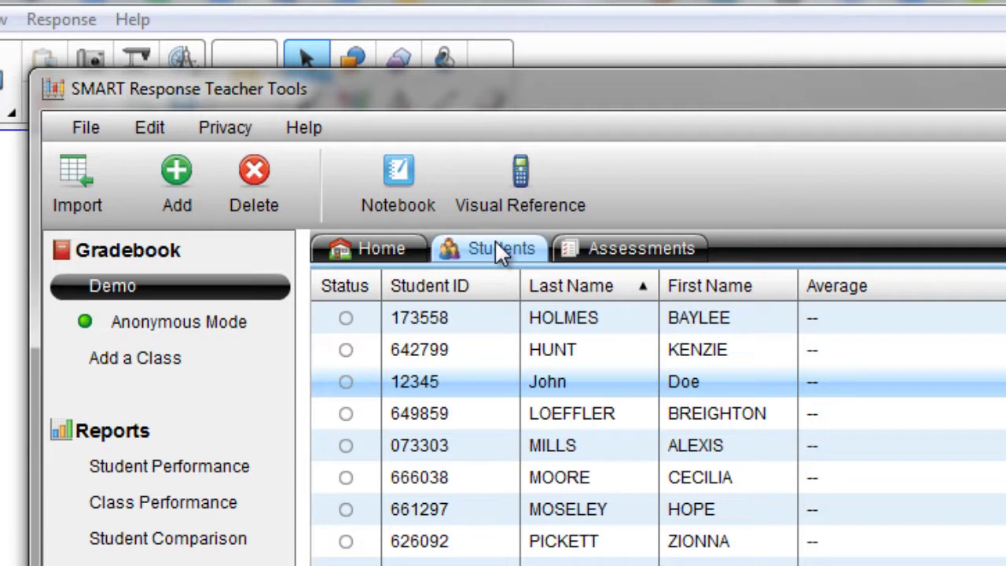
- Review the Demo class home page and examine the Student ID field in one imported student's properties
left_click(381, 252)
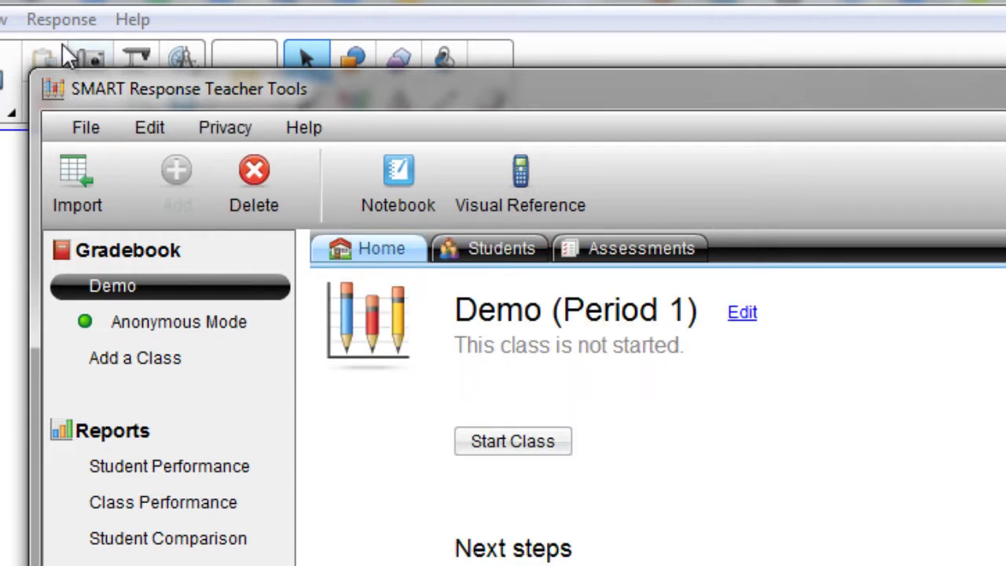
left_click(489, 252)
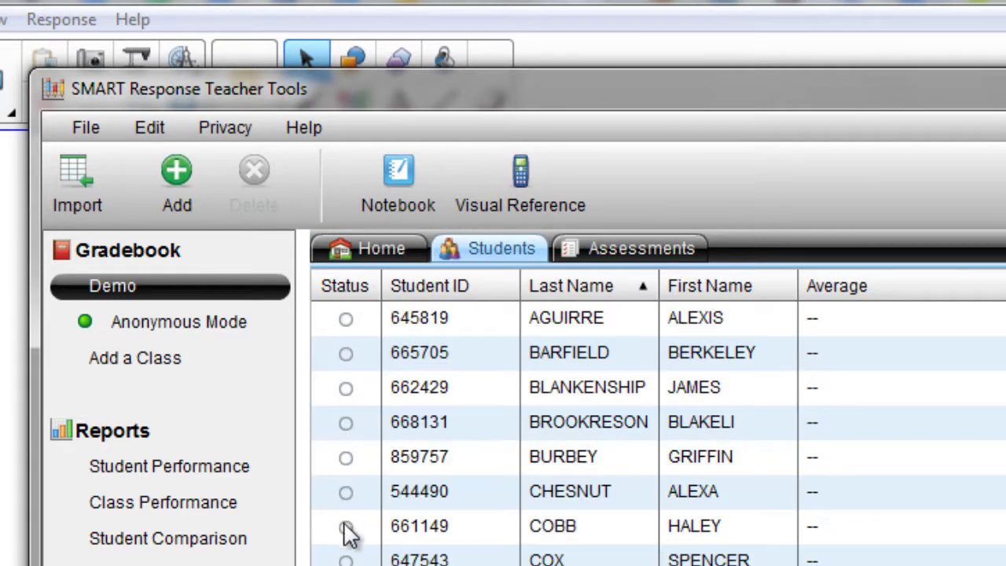
left_click(344, 559)
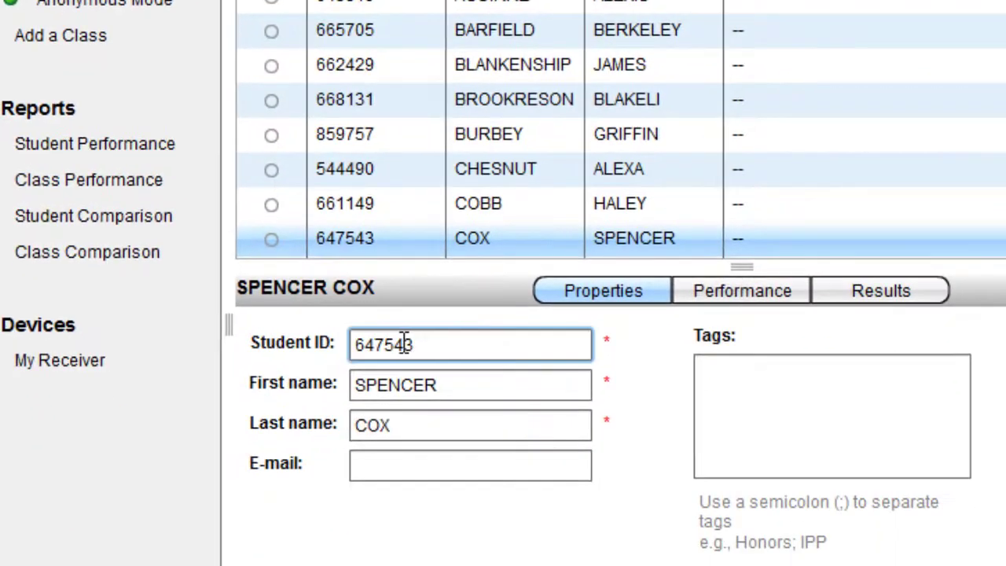
left_click_drag(414, 345, 351, 346)
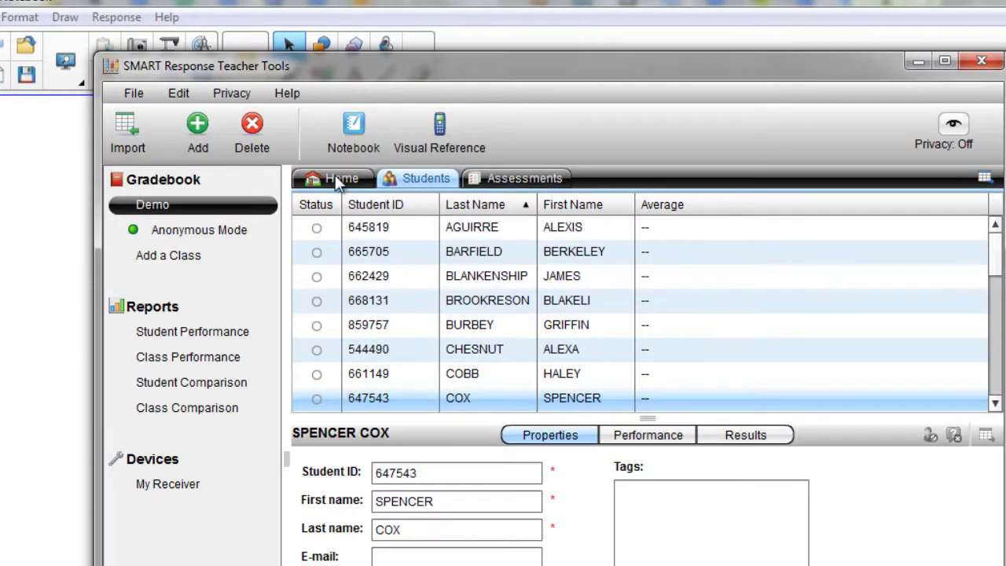
left_click(340, 179)
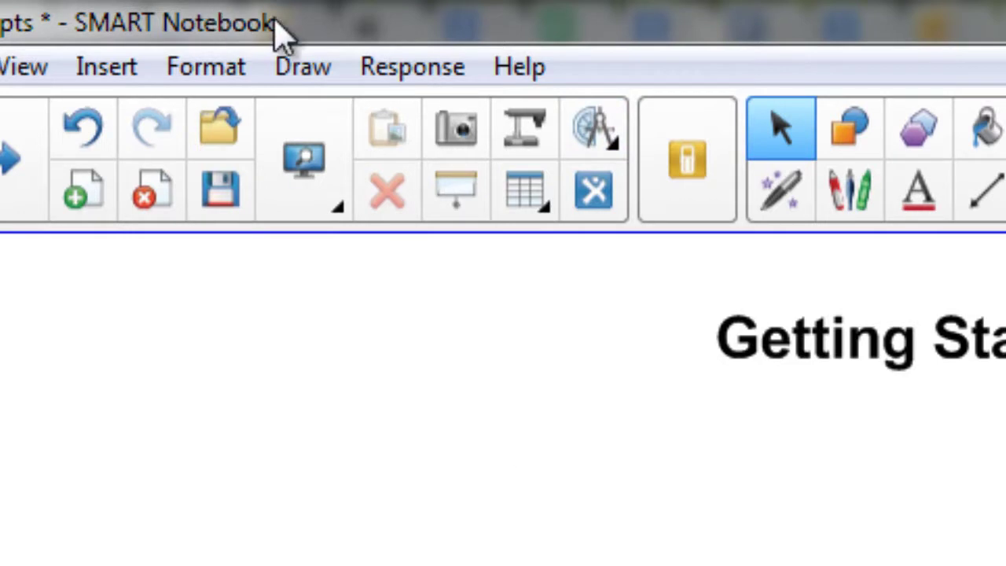
- Start the Demo class from SMART Notebook in place of Anonymous Mode
left_click(412, 68)
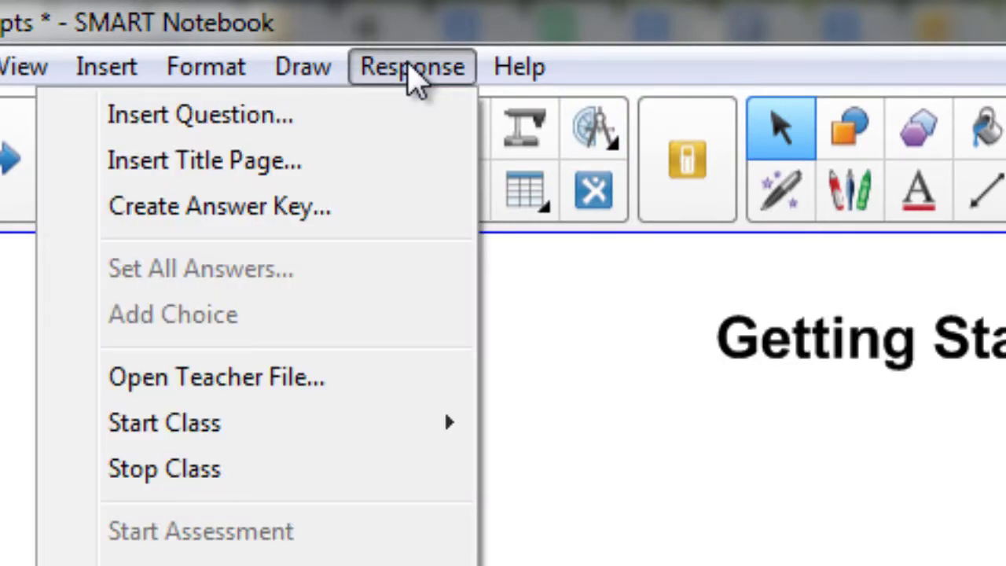
mouse_move(245, 432)
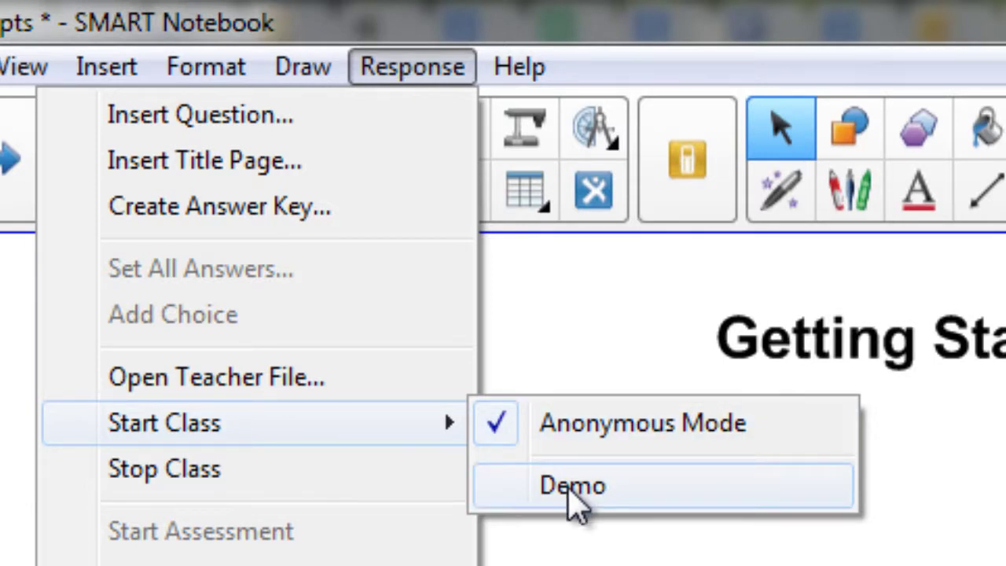
left_click(626, 496)
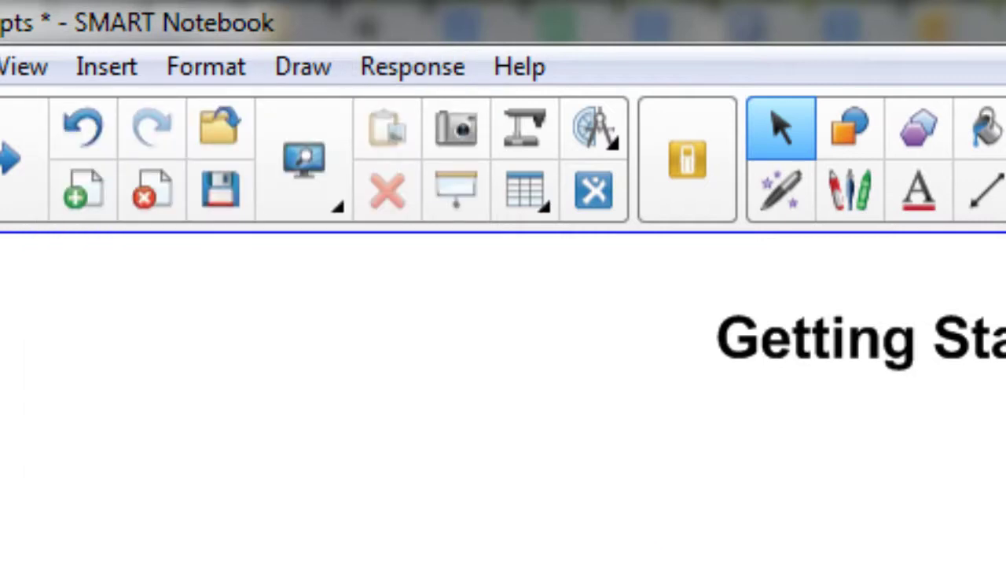